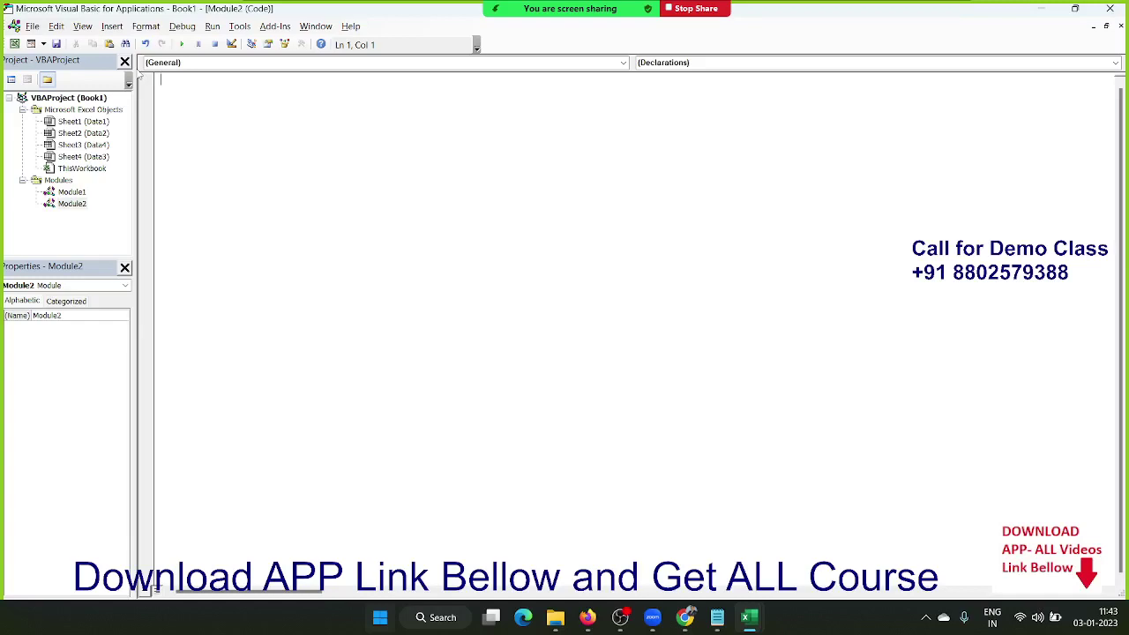
# Declare Sub rr_1 in Module2 and open blank lines inside its body.
pyautogui.write('sub rr')
pyautogui.write('(')
pyautogui.press('BackSpace')
pyautogui.write('1(')
pyautogui.press('Return')
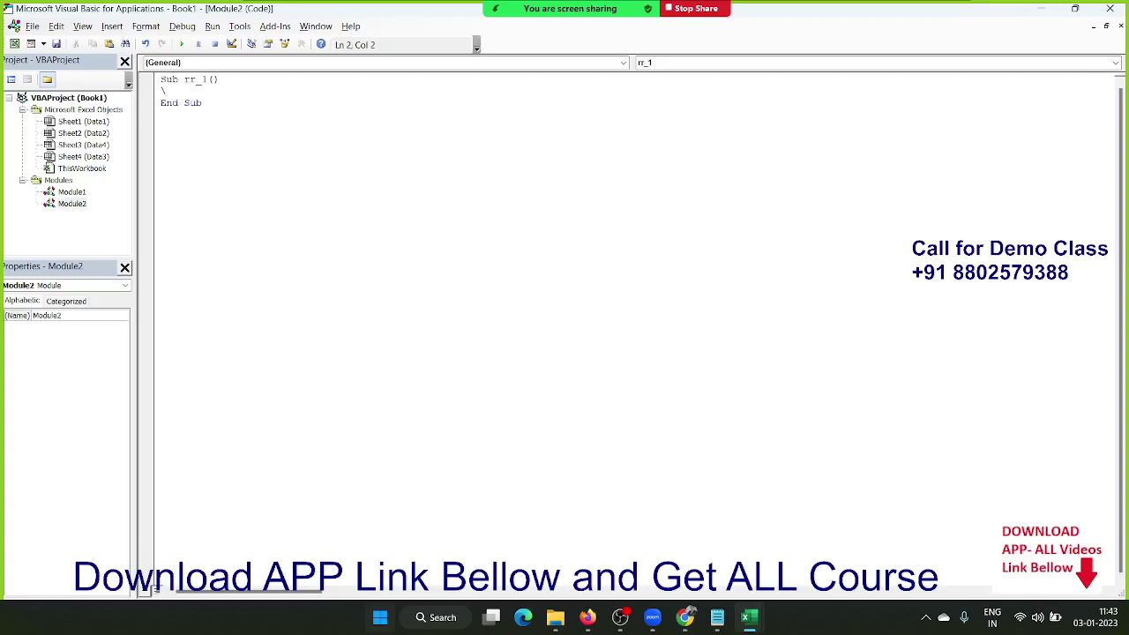
pyautogui.press('Return')
pyautogui.press('Return')
pyautogui.press('BackSpace')
# Fill rr_1's body with Application, Workbooks, Sheets and Range on separate lines.
pyautogui.press('Return')
pyautogui.press('Return')
pyautogui.press('Return')
pyautogui.press('Up')
pyautogui.press('Up')
pyautogui.press('Up')
pyautogui.press('Up')
pyautogui.write('wor')
pyautogui.write('kbooks')
pyautogui.press('Return')
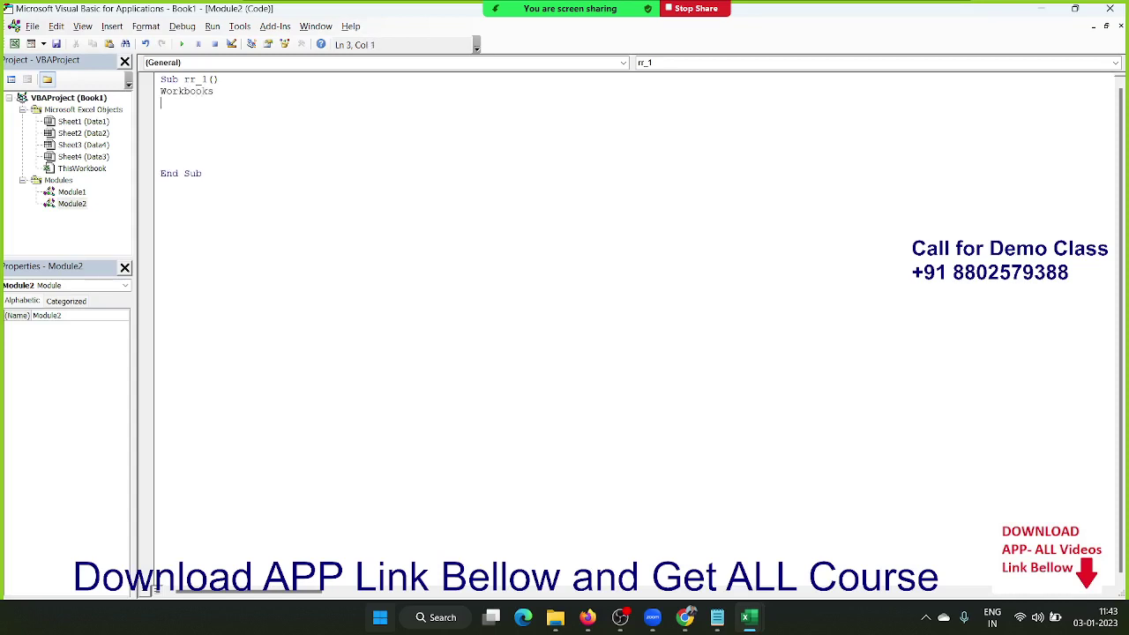
pyautogui.write('sheets')
pyautogui.press('Return')
pyautogui.write('rang')
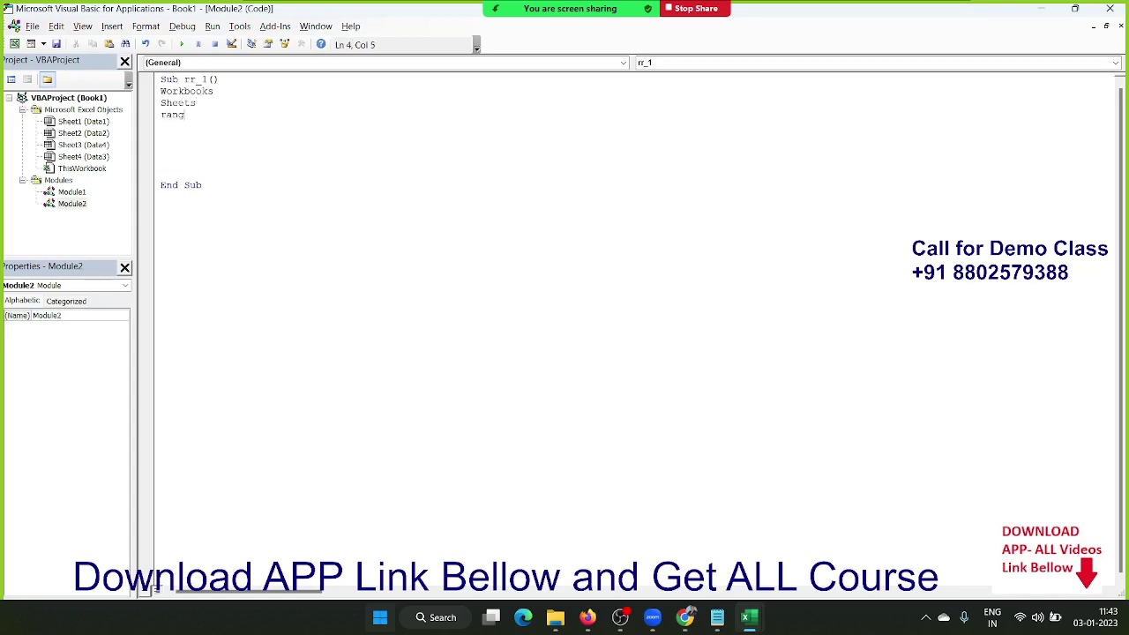
pyautogui.write('e')
pyautogui.press('Return')
pyautogui.click(161, 90)
pyautogui.press('Return')
pyautogui.press('Up')
pyautogui.write('app')
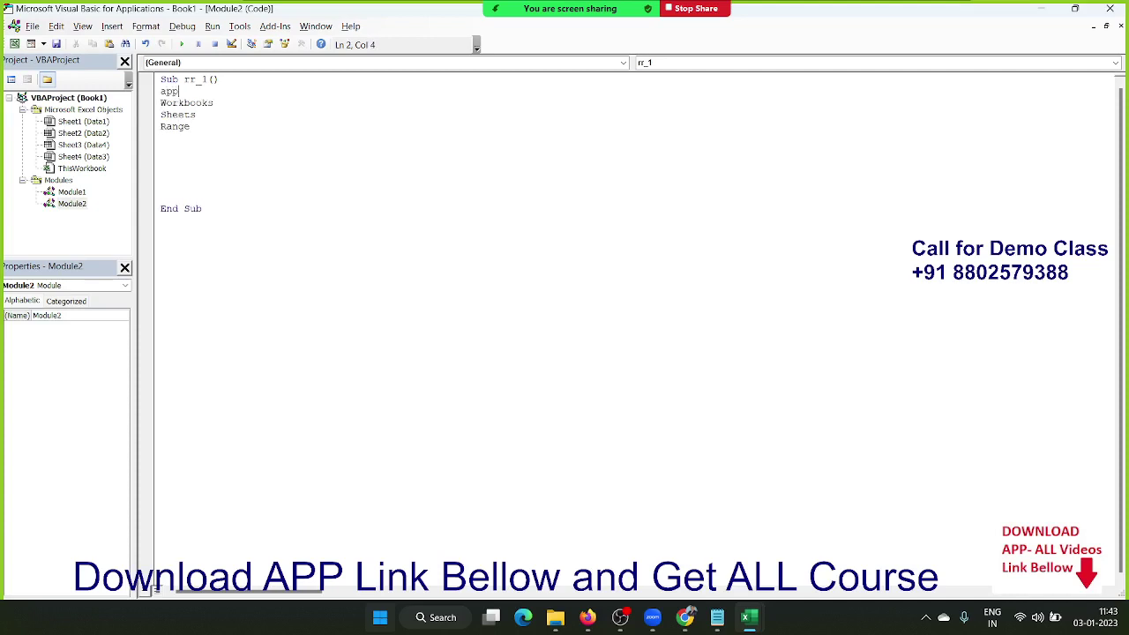
pyautogui.write('lication')
pyautogui.click(215, 103)
# Move the cursor to the line just below Range in Sub rr_1.
pyautogui.press('Down')
pyautogui.press('Down')
pyautogui.press('Down')
pyautogui.press('Down')
pyautogui.press('Up')
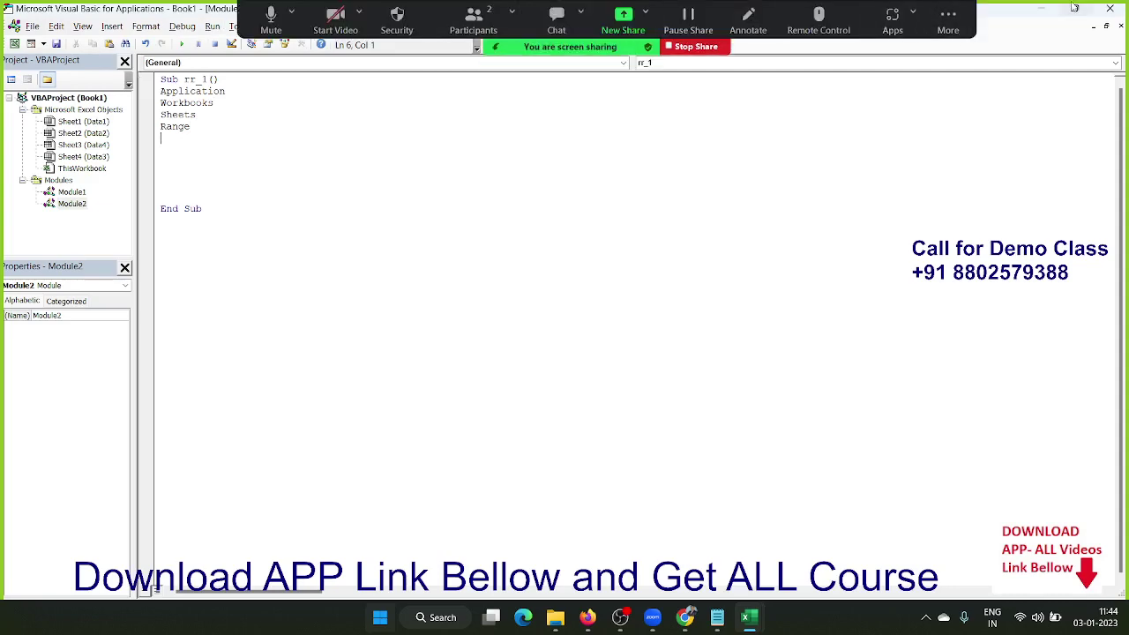
# Dock the editor left and Excel right, then enter 'Start' and 'add new book' in E1:E2.
pyautogui.moveTo(1074, 7)
pyautogui.click(983, 49)
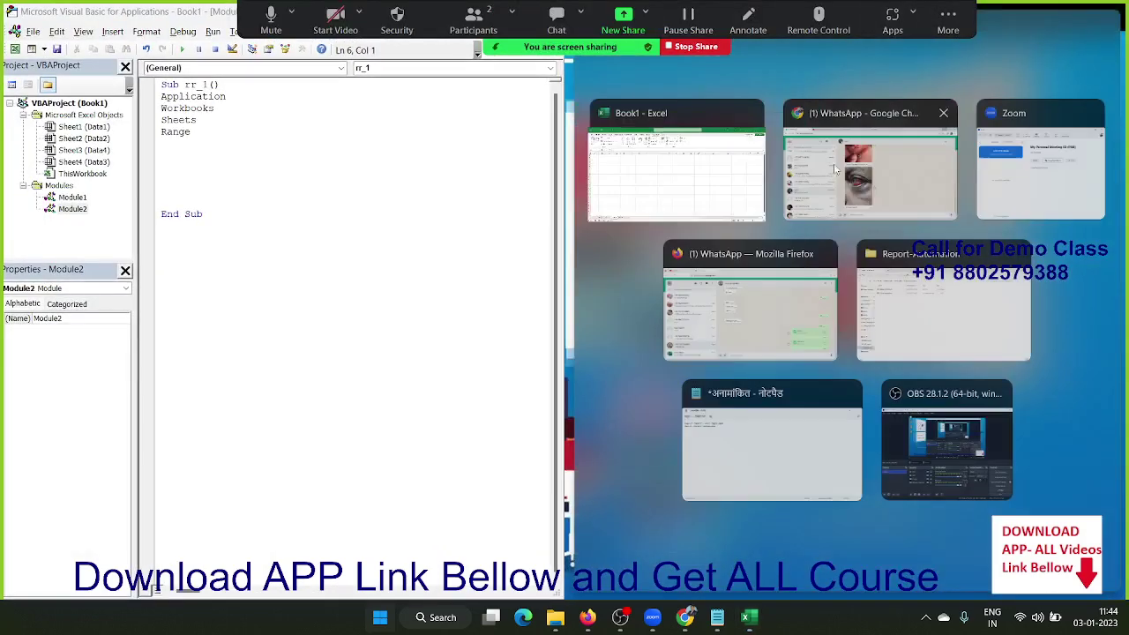
pyautogui.click(697, 180)
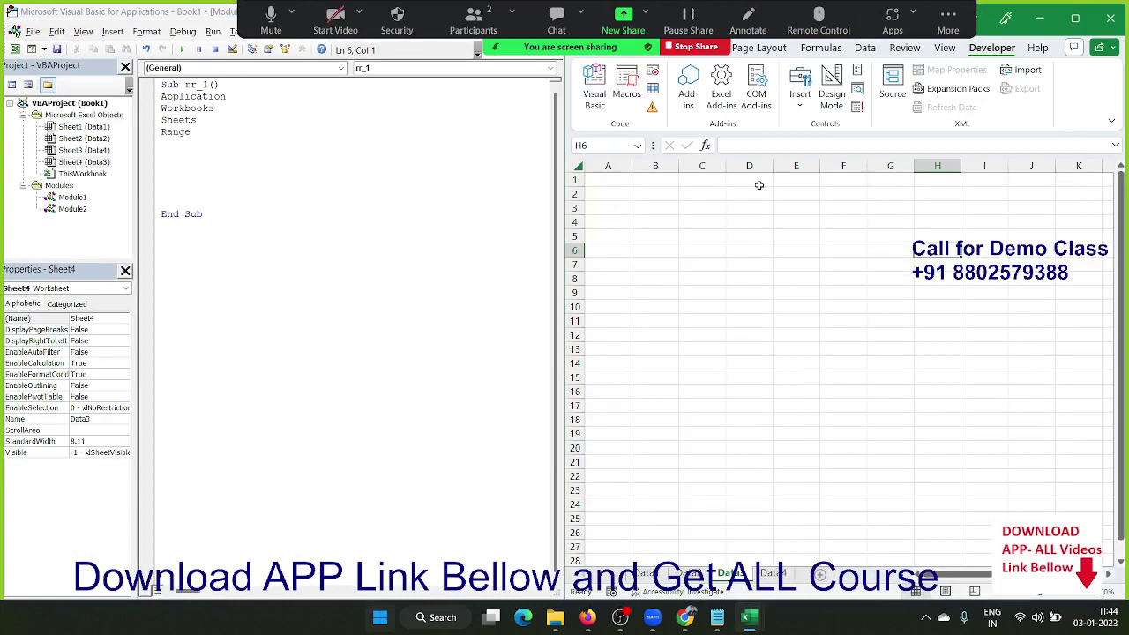
pyautogui.click(792, 187)
pyautogui.write('S')
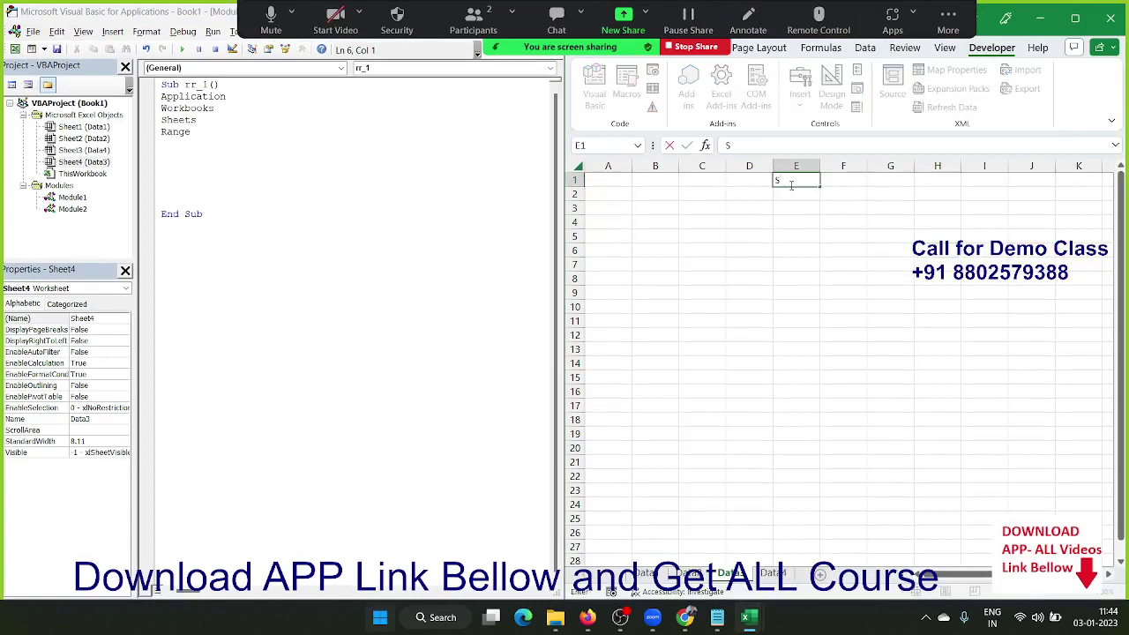
pyautogui.write('tart')
pyautogui.press('Return')
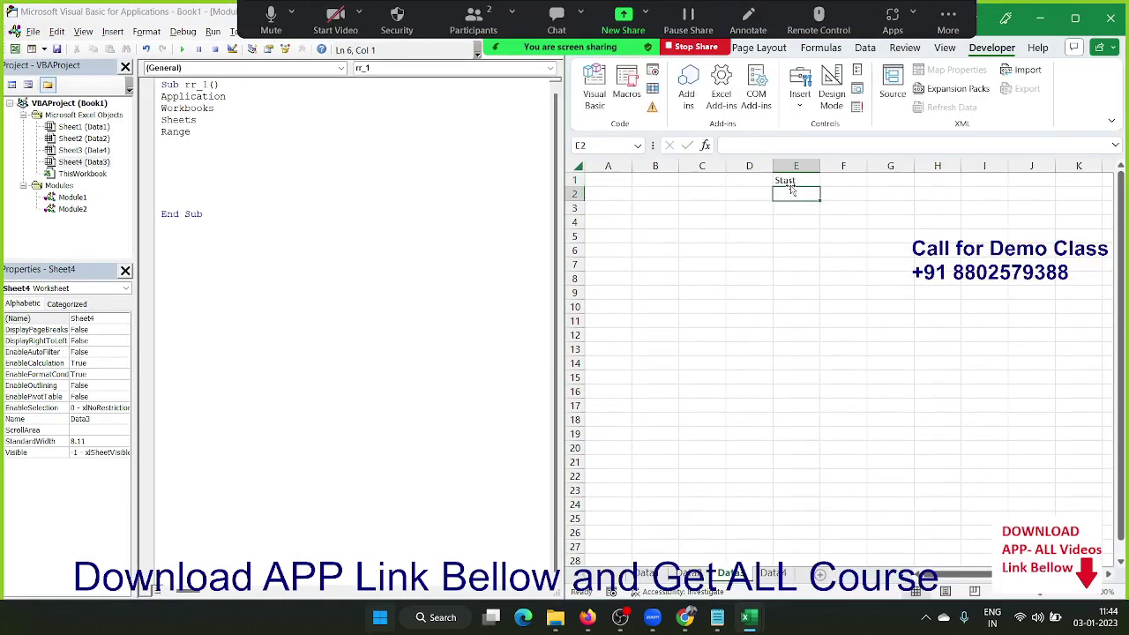
pyautogui.write('add')
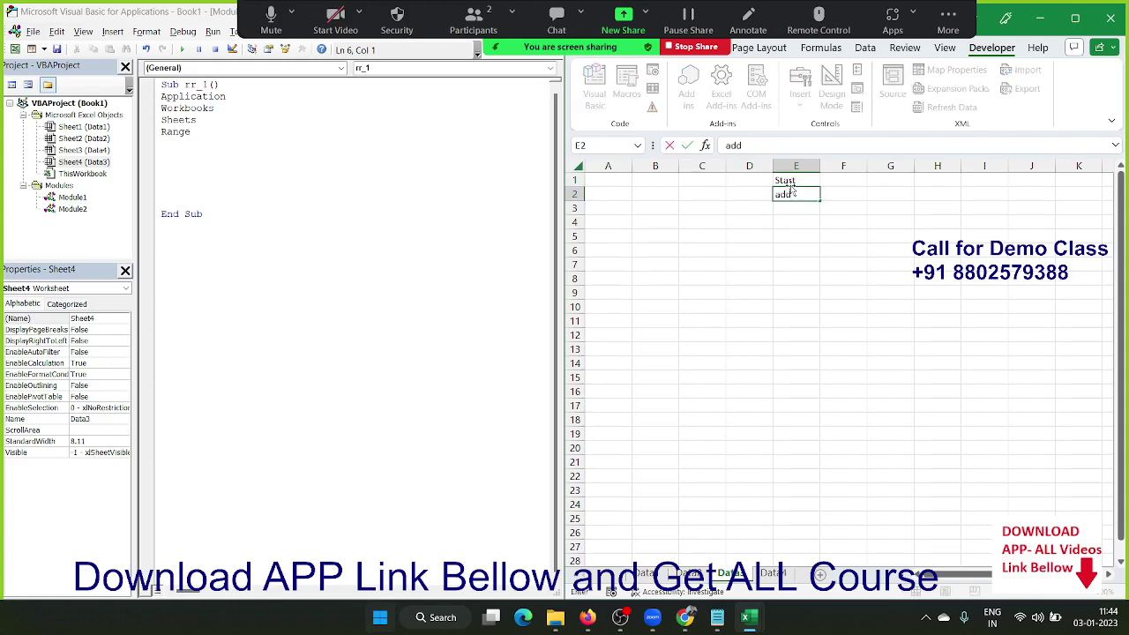
pyautogui.write(' new')
pyautogui.write(' book')
pyautogui.press('Return')
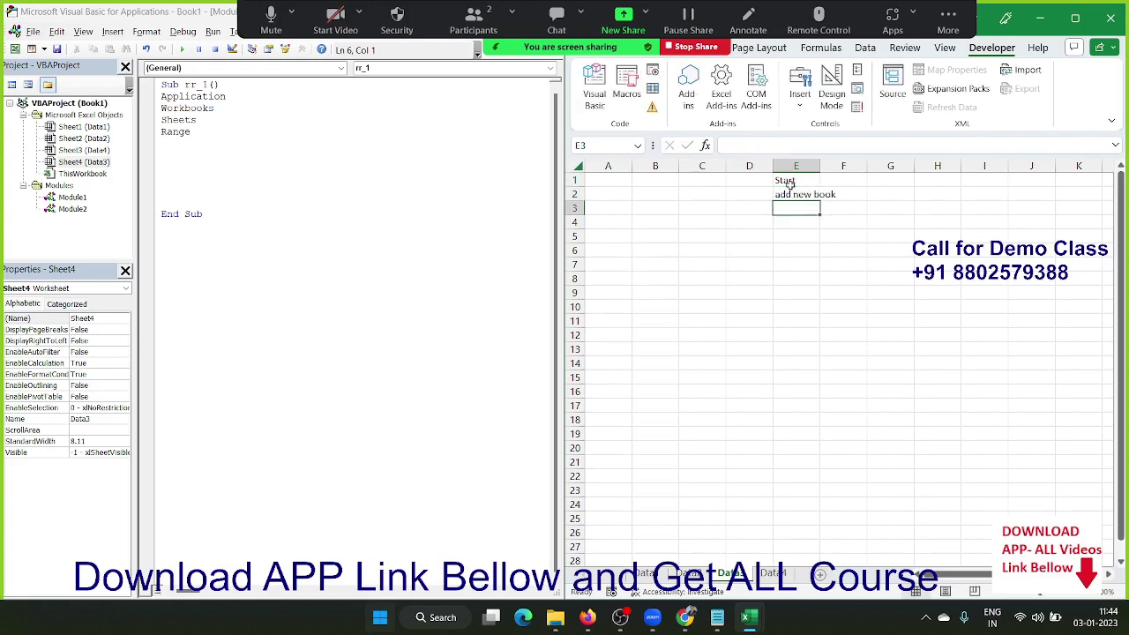
# Enter 'save as 123.xlsx in D', 'addnew sheet' and 'rename as Data' in E3:E5.
pyautogui.write('sa')
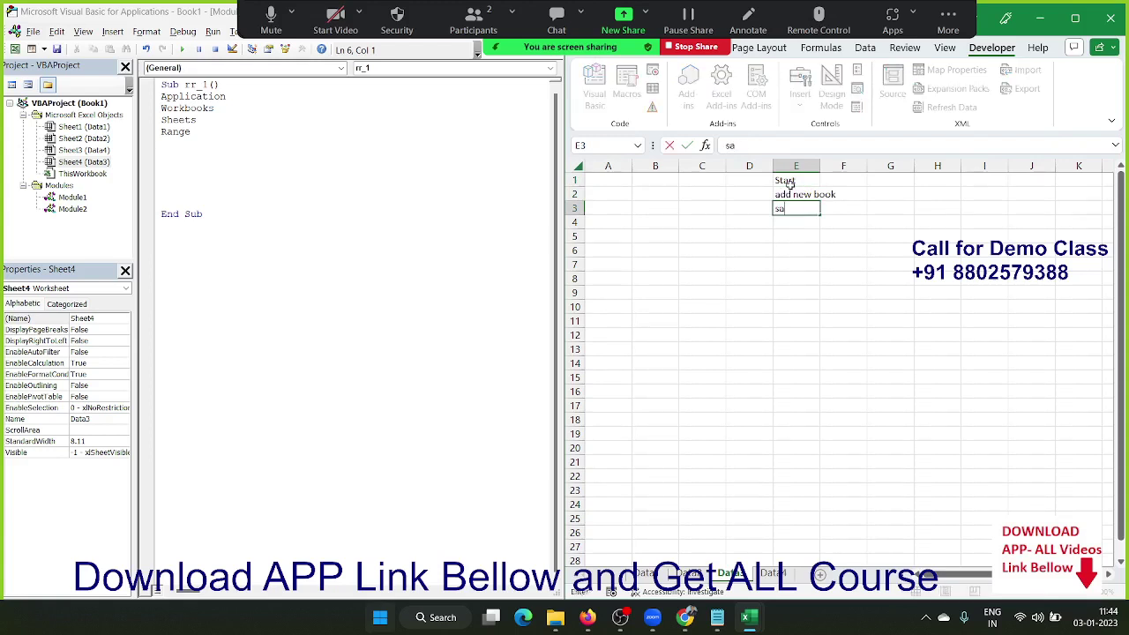
pyautogui.write('ve as ')
pyautogui.write('123.xlsx')
pyautogui.write(' in D')
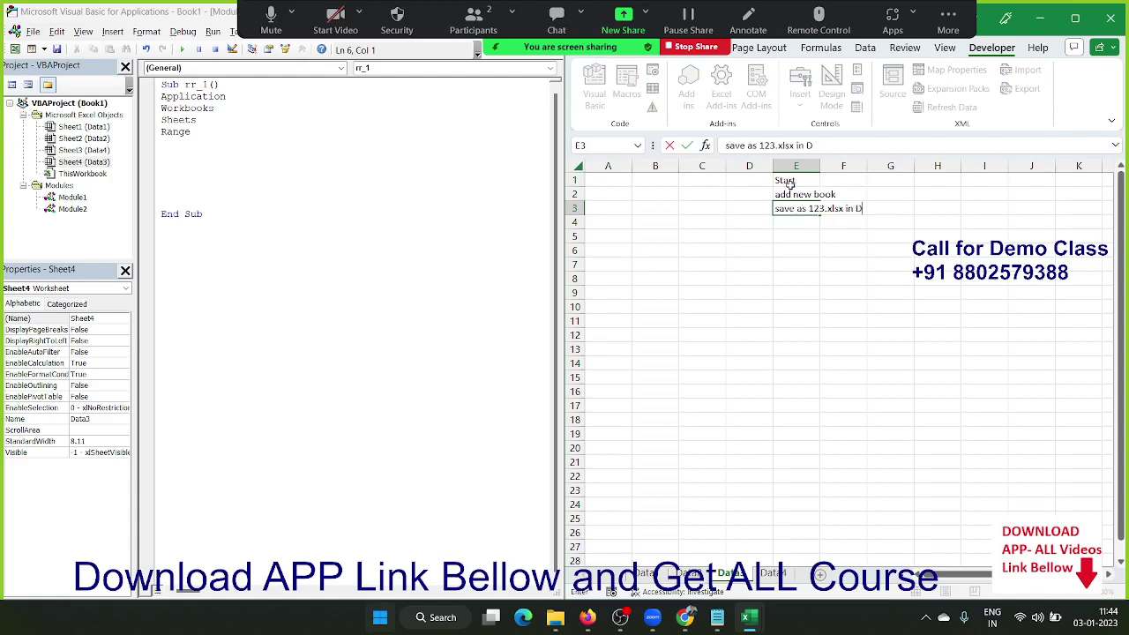
pyautogui.press('Return')
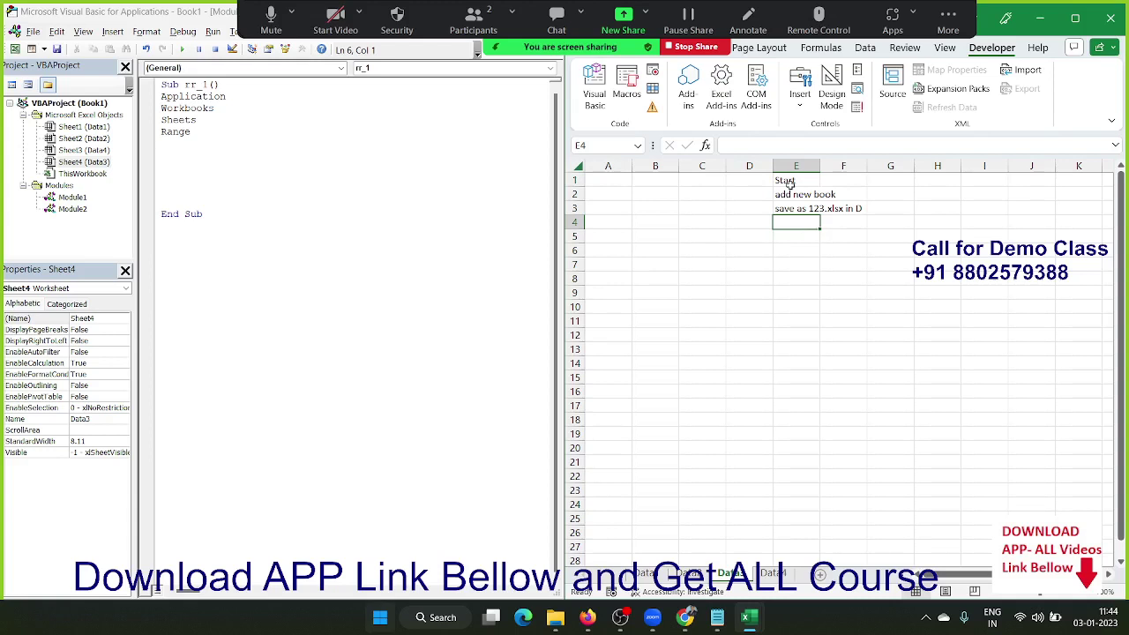
pyautogui.write('add')
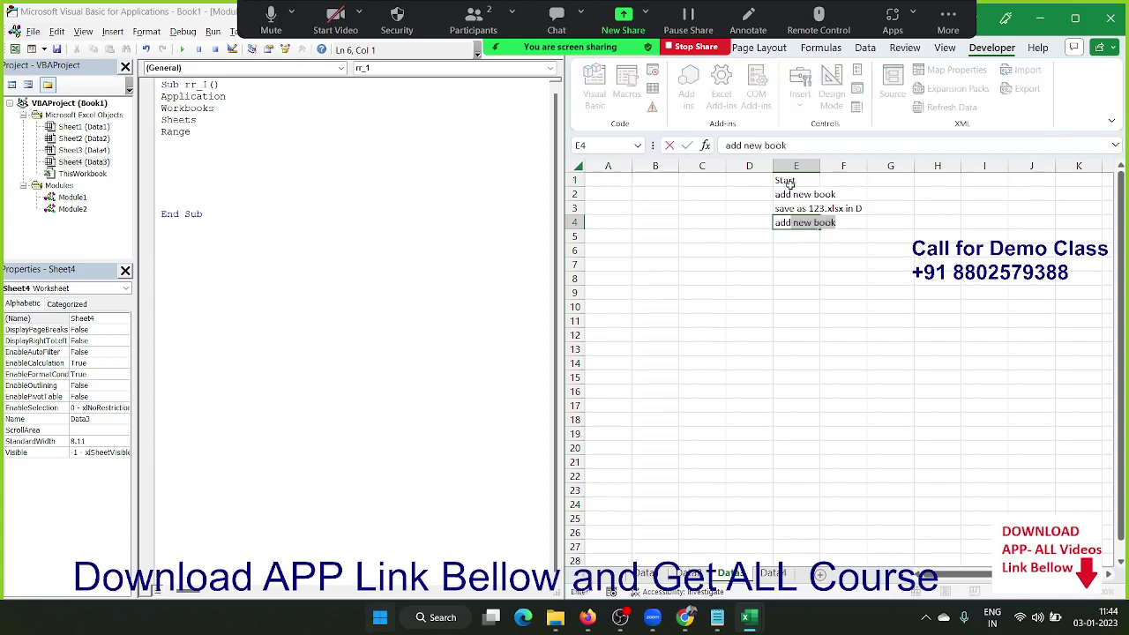
pyautogui.write('new sheet')
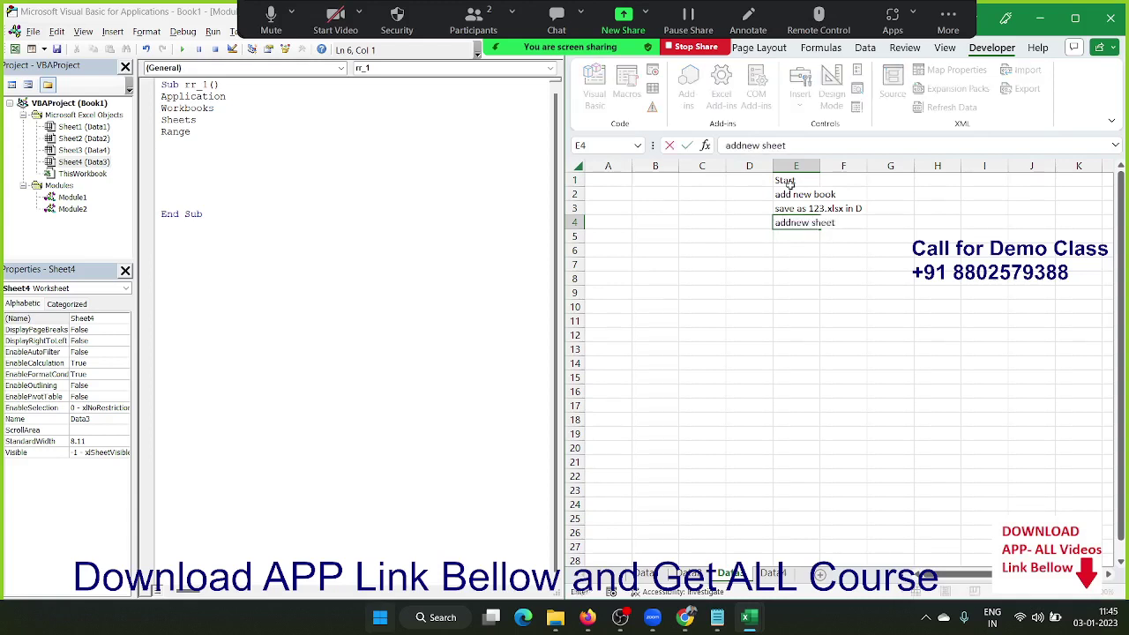
pyautogui.press('Return')
pyautogui.write('ren')
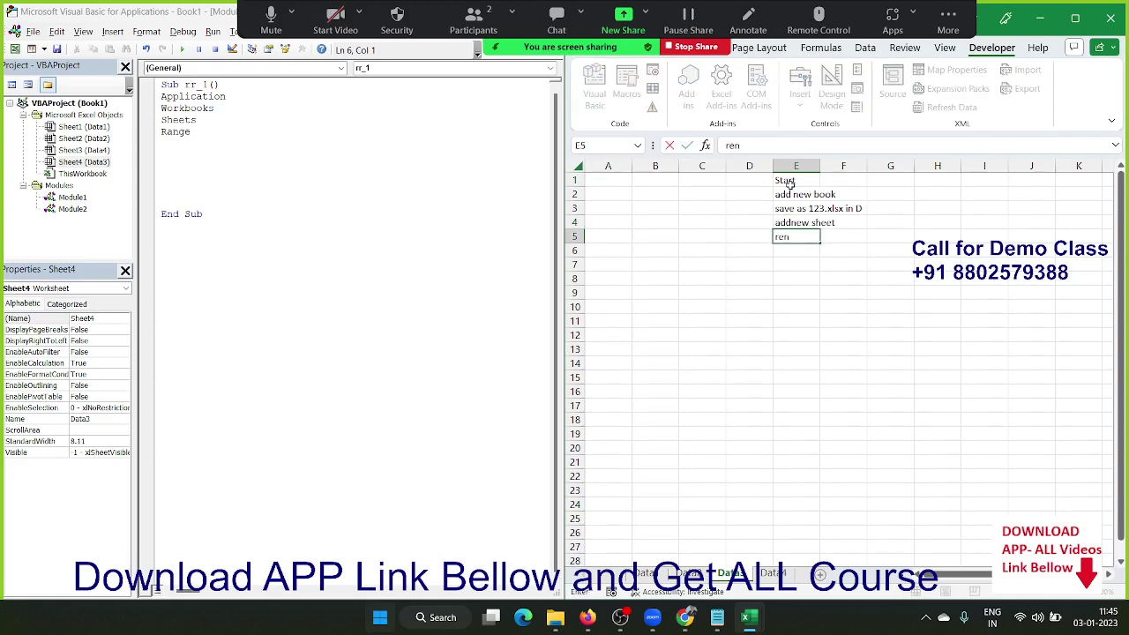
pyautogui.write('am')
pyautogui.press('BackSpace')
pyautogui.press('BackSpace')
pyautogui.write('name as')
pyautogui.write(' Data')
pyautogui.press('Return')
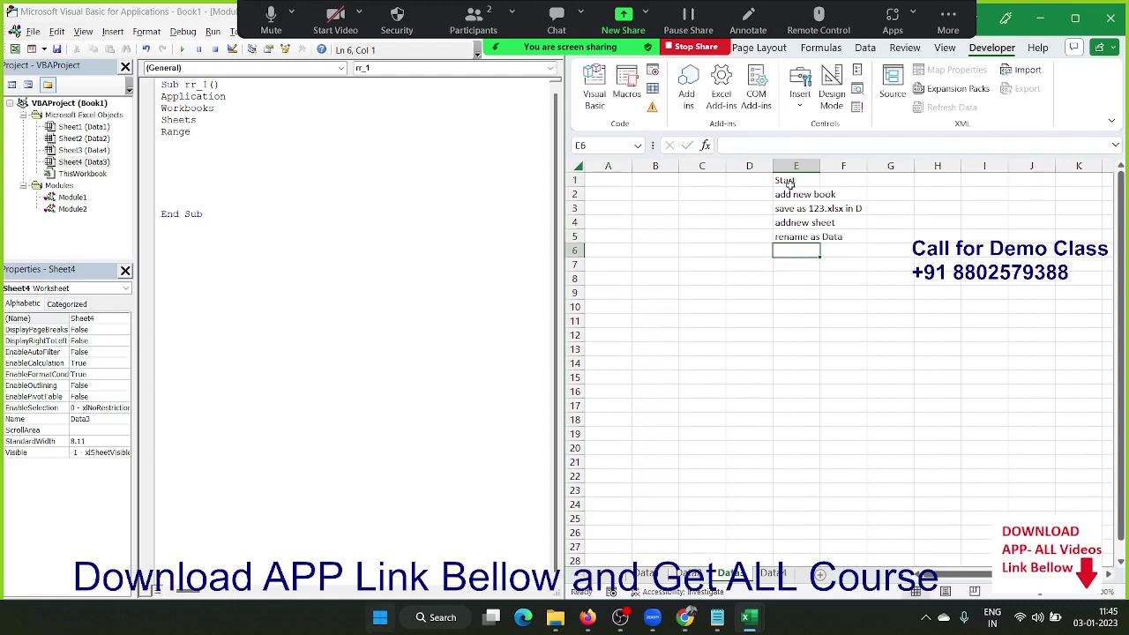
# List the header steps in E6:E11: select A1, Enter Name, Select B1, Enter Roll, Select C1, Enter Marks.
pyautogui.write('select A')
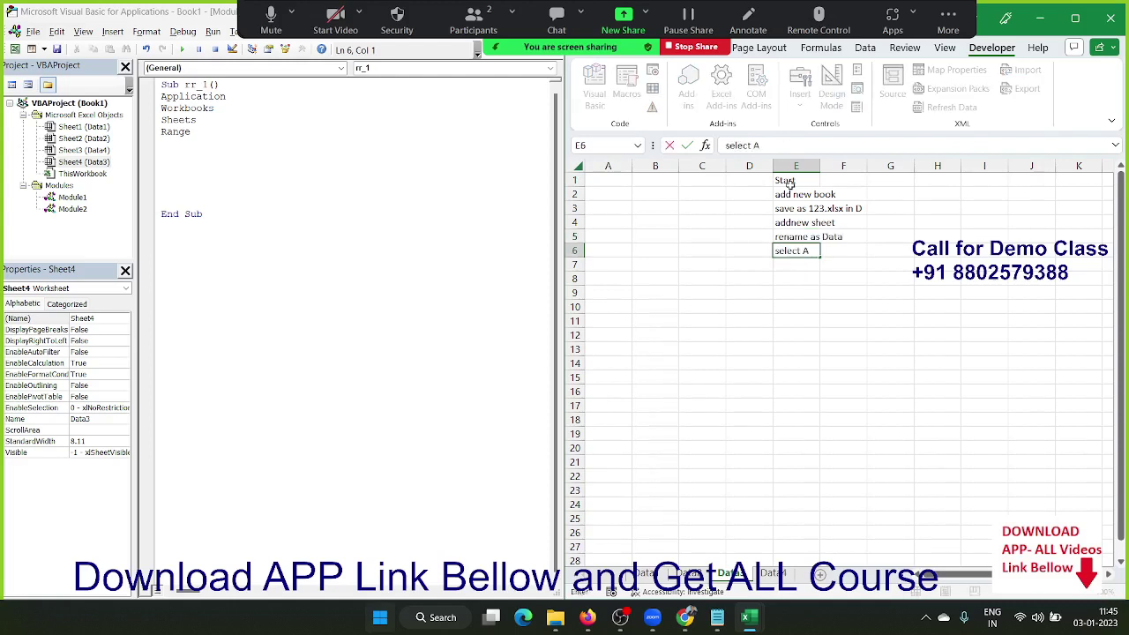
pyautogui.write('1')
pyautogui.press('Return')
pyautogui.write('Ente')
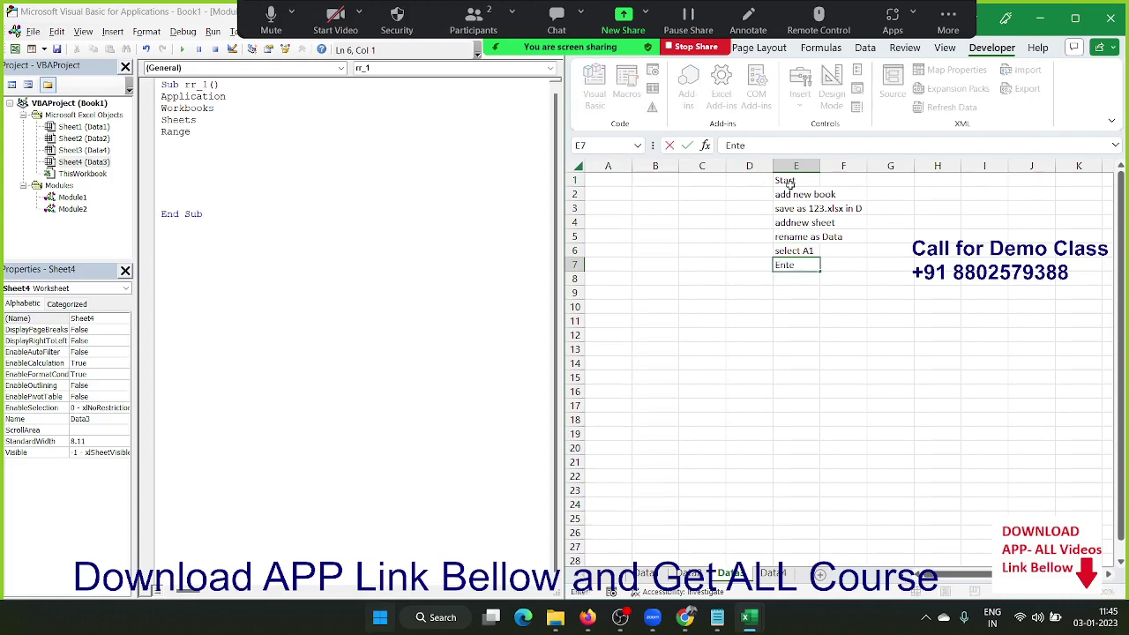
pyautogui.write('r Name')
pyautogui.press('Return')
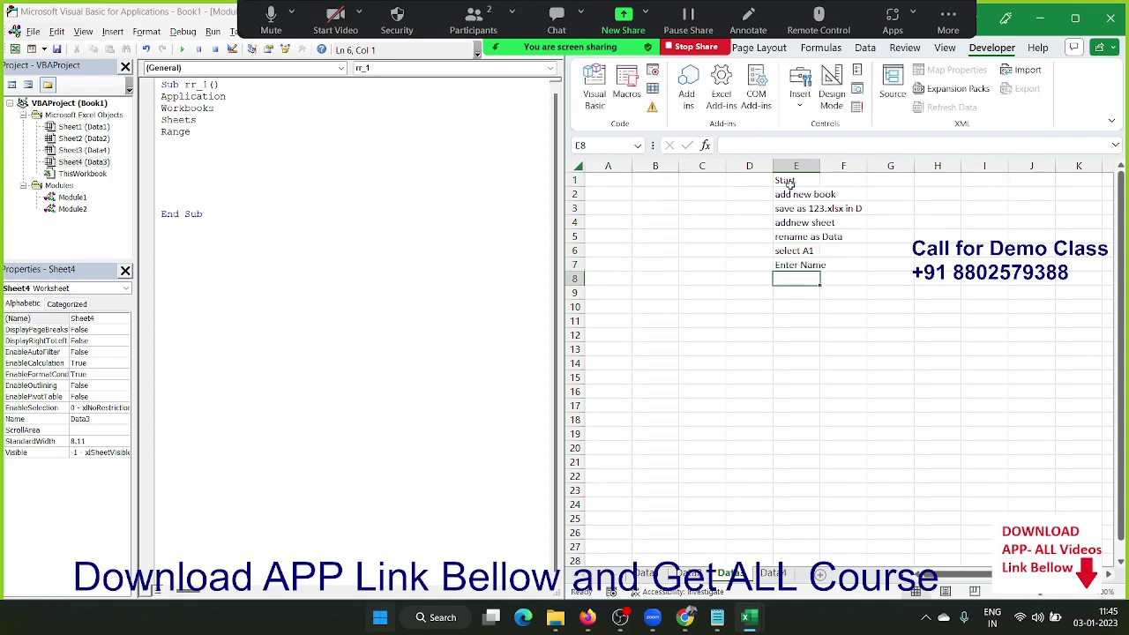
pyautogui.write('Select ')
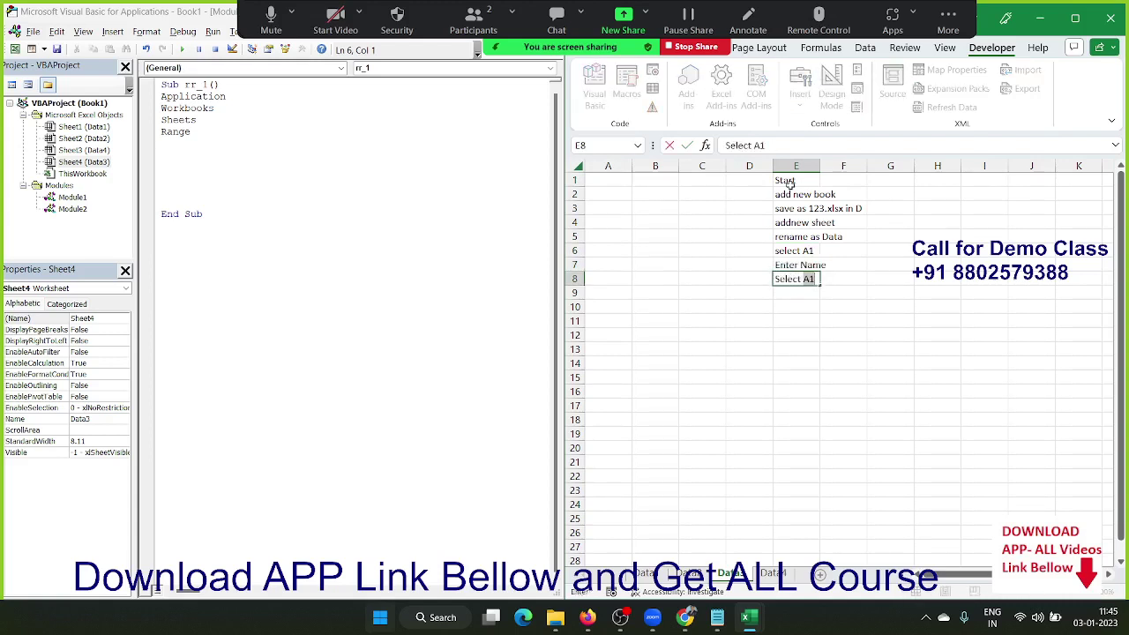
pyautogui.write('B1')
pyautogui.press('Return')
pyautogui.write('E')
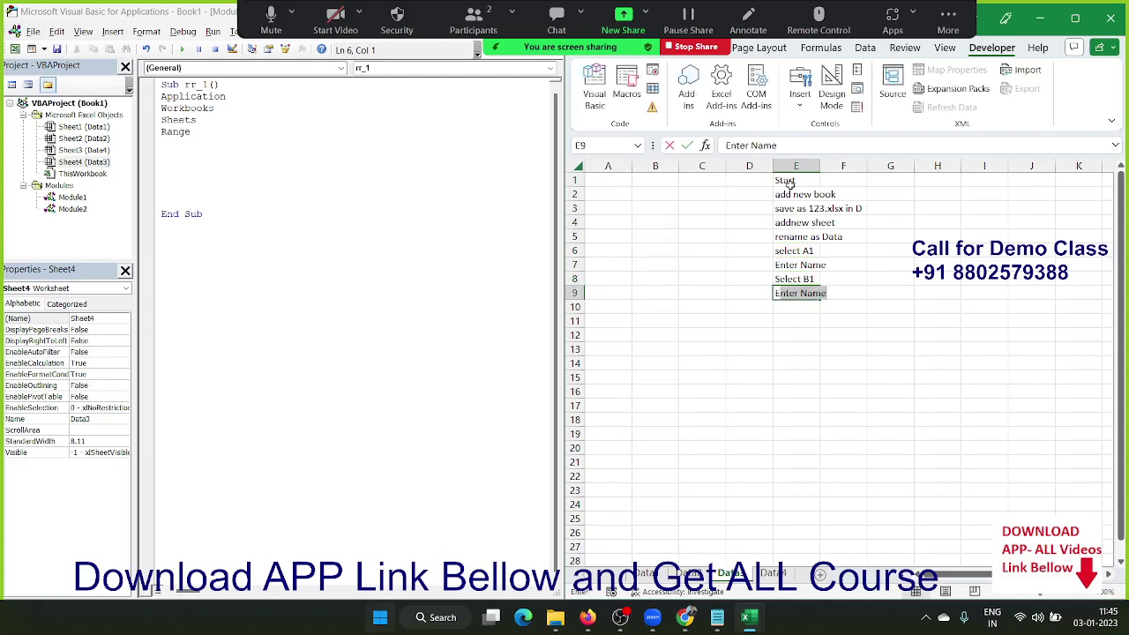
pyautogui.write('nter Ro')
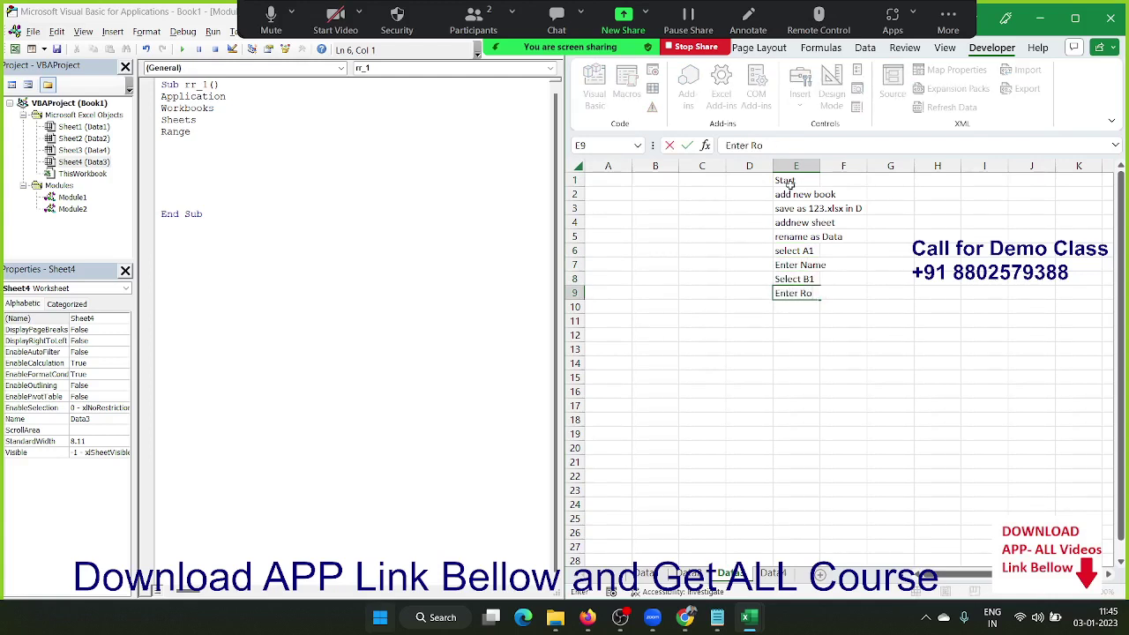
pyautogui.write('ll')
pyautogui.press('Return')
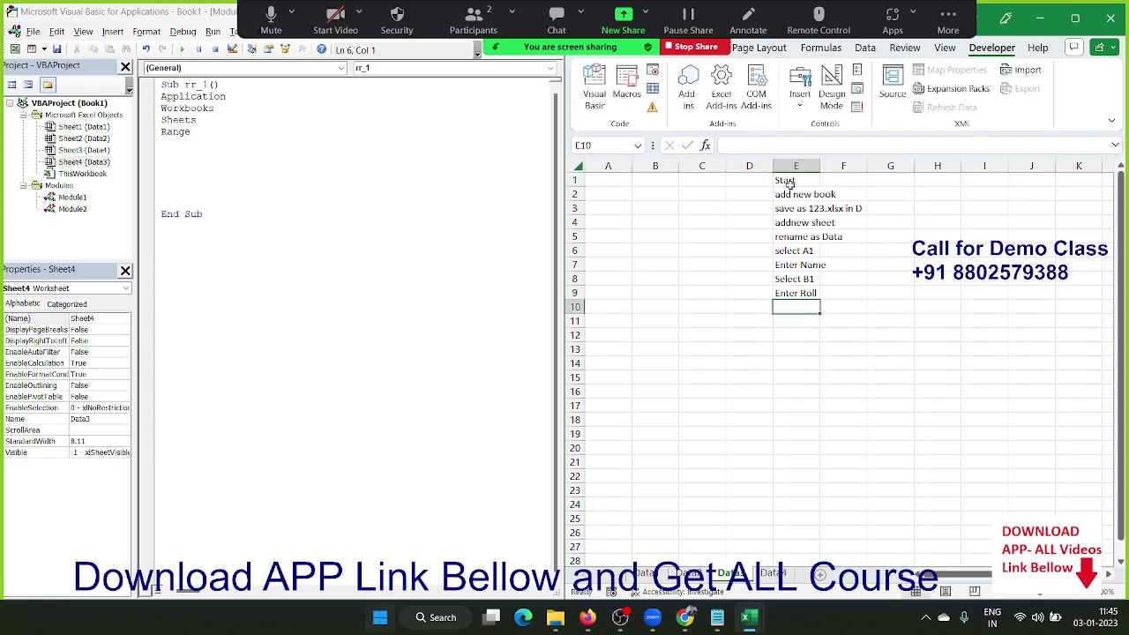
pyautogui.write('Select ')
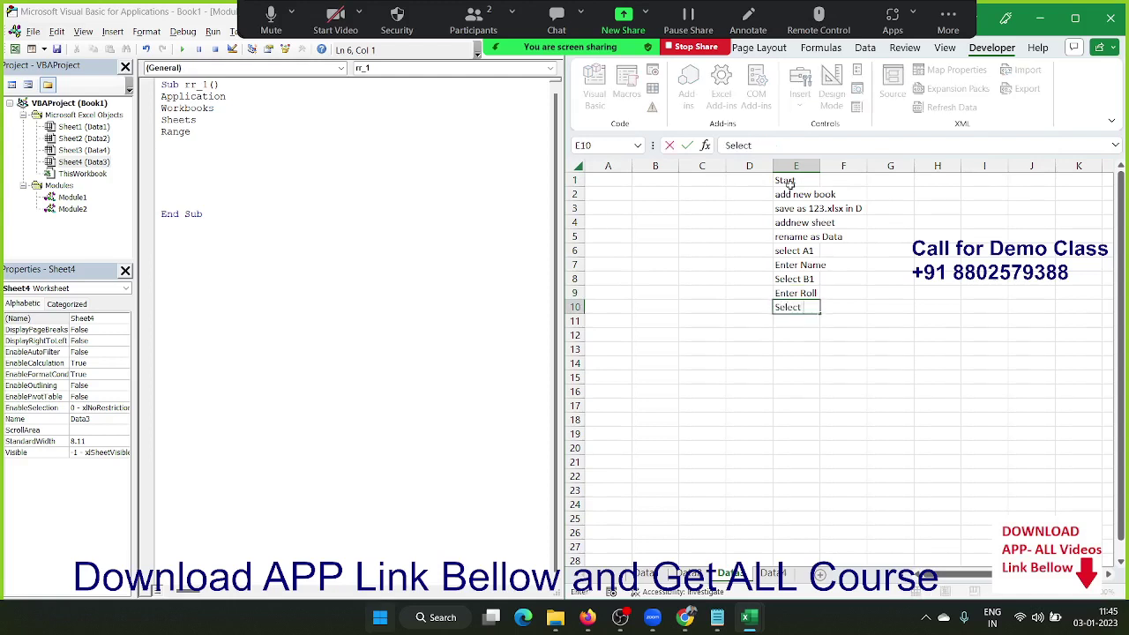
pyautogui.write('C1')
pyautogui.press('Return')
pyautogui.write('E')
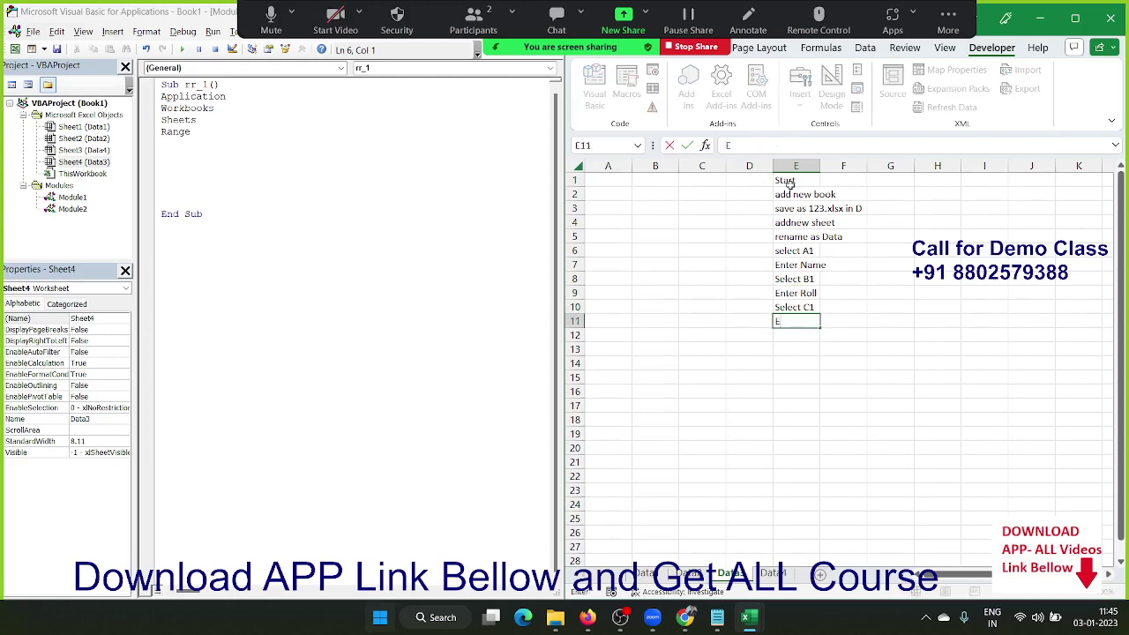
pyautogui.write('nter ')
pyautogui.write('Mar')
pyautogui.press('Return')
pyautogui.press('Up')
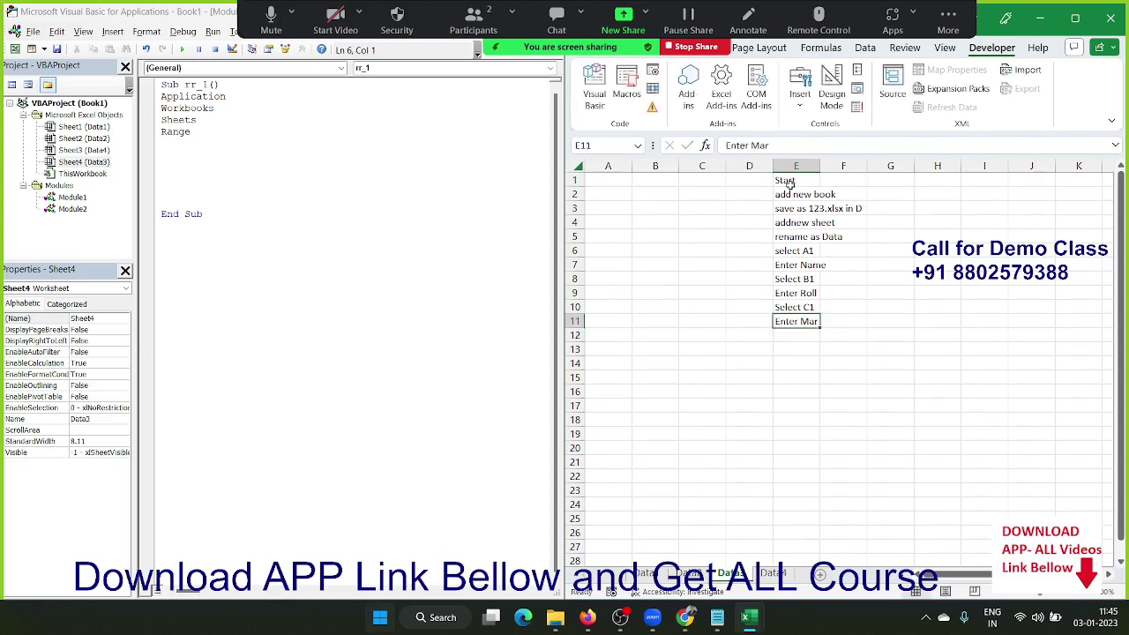
pyautogui.press('F2')
pyautogui.write('ks')
pyautogui.press('Return')
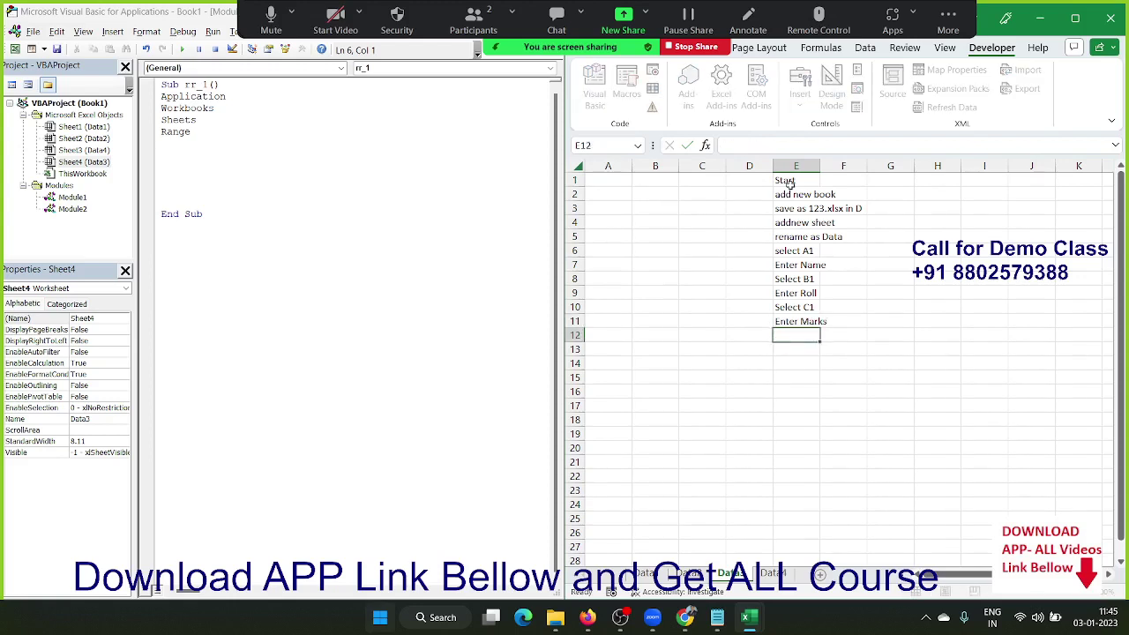
# Add 'Select A1:C10' and 'Apply Borders' in E12:E13.
pyautogui.write('Sele')
pyautogui.write('ct A1')
pyautogui.write(':')
pyautogui.write('A')
pyautogui.write('12')
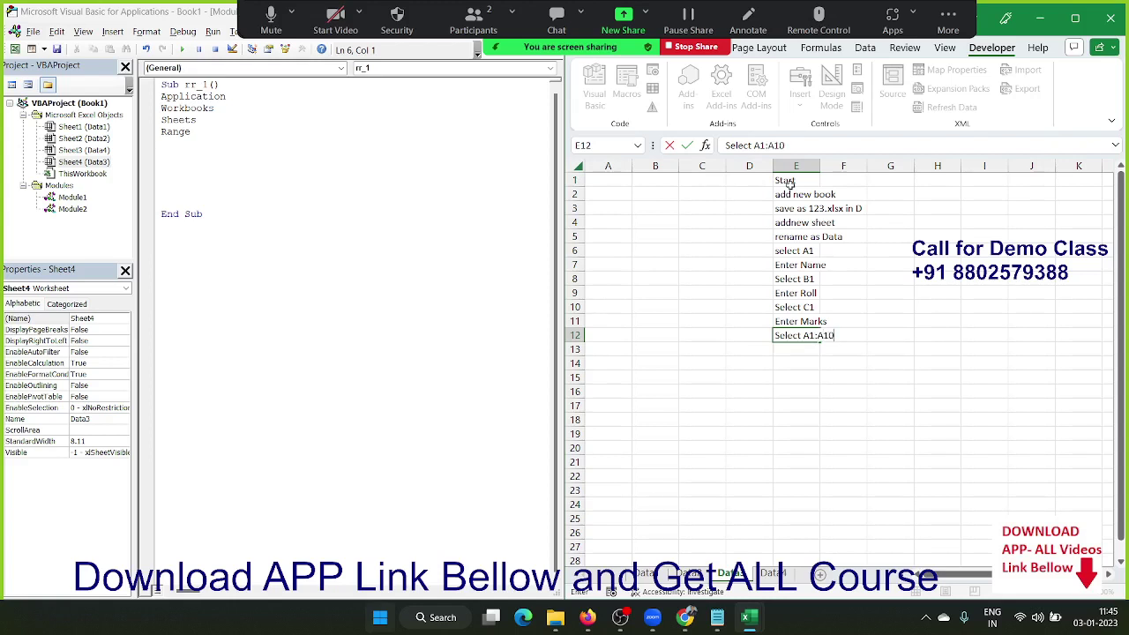
pyautogui.press('BackSpace')
pyautogui.press('BackSpace')
pyautogui.press('BackSpace')
pyautogui.write('C1')
pyautogui.write('0')
pyautogui.press('Return')
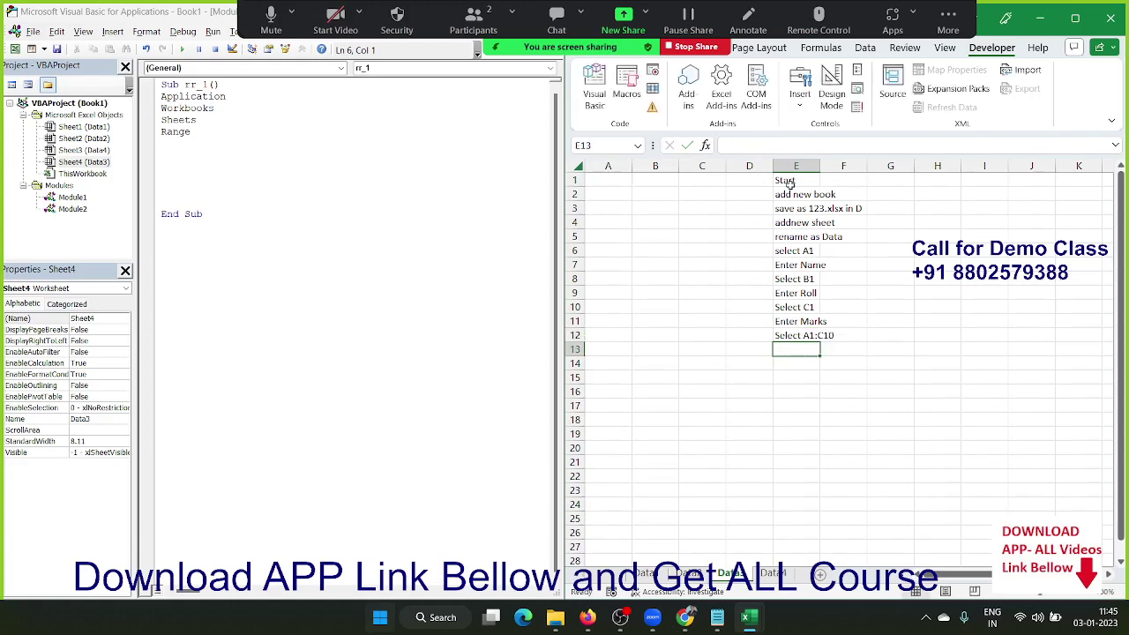
pyautogui.write('ener')
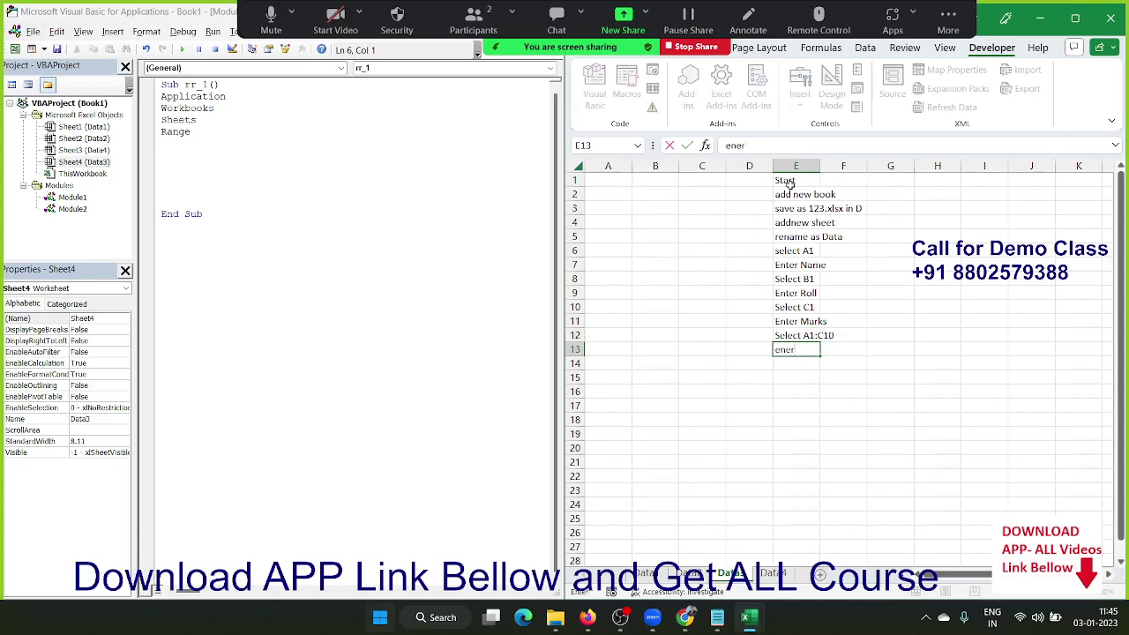
pyautogui.press('BackSpace')
pyautogui.press('BackSpace')
pyautogui.press('BackSpace')
pyautogui.press('BackSpace')
pyautogui.write('Enter')
pyautogui.press('BackSpace')
pyautogui.press('BackSpace')
pyautogui.press('BackSpace')
pyautogui.write('Appl')
pyautogui.write('y Bo')
pyautogui.write('rders')
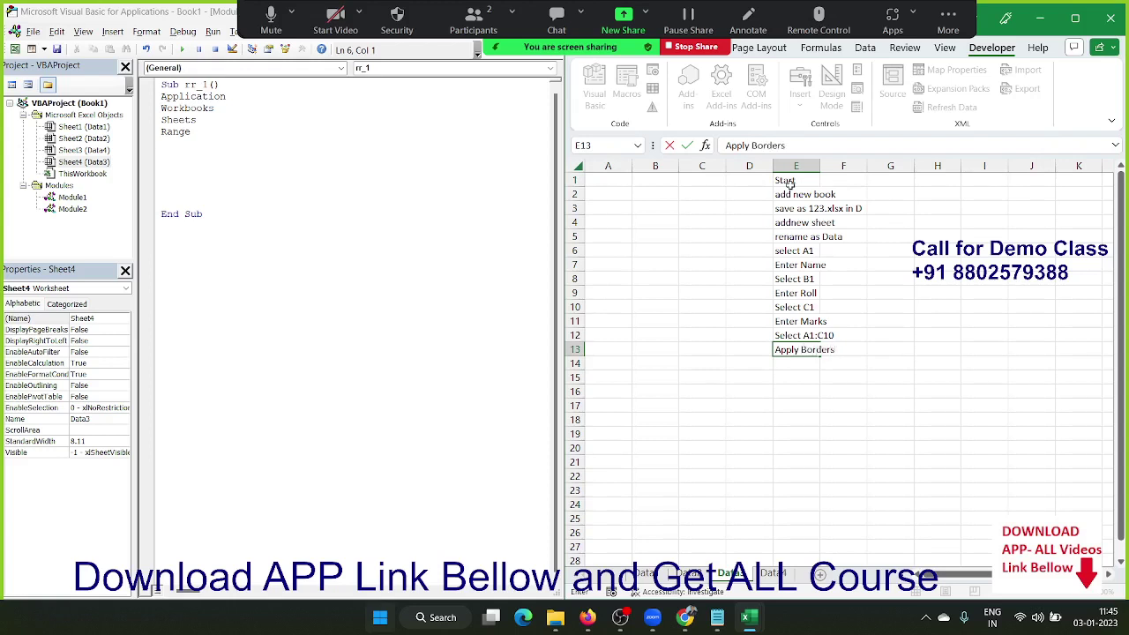
pyautogui.press('Return')
# Finish the list with Select A11, Enter Total, Select C11, Apply Sum and end in E14:E18.
pyautogui.write('S')
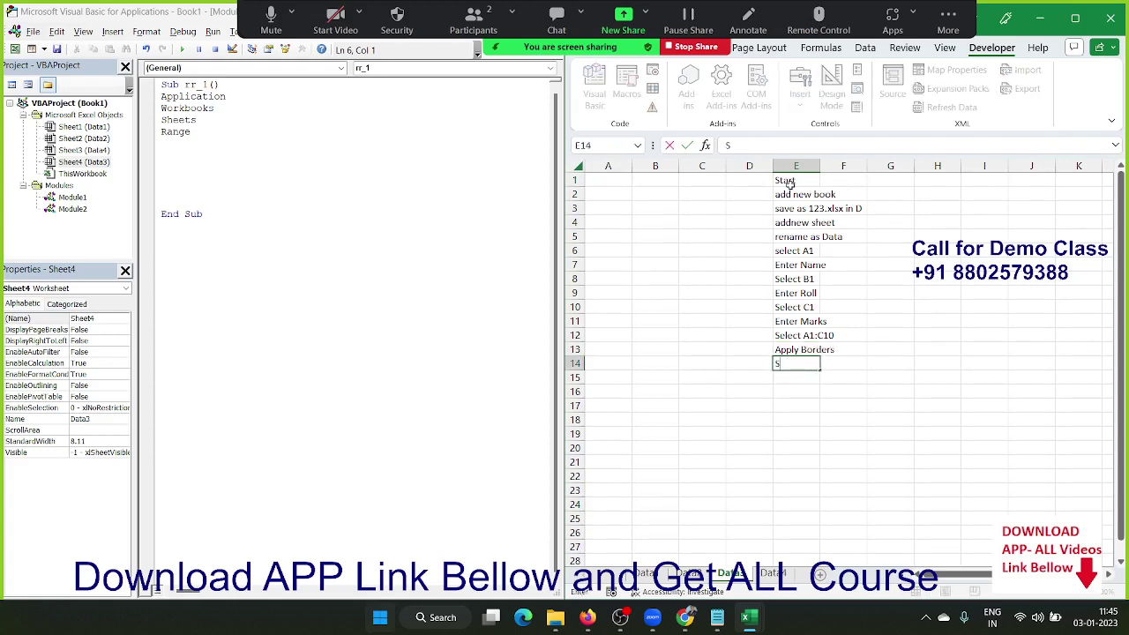
pyautogui.write('elect A')
pyautogui.press('BackSpace')
pyautogui.write('A11')
pyautogui.press('Return')
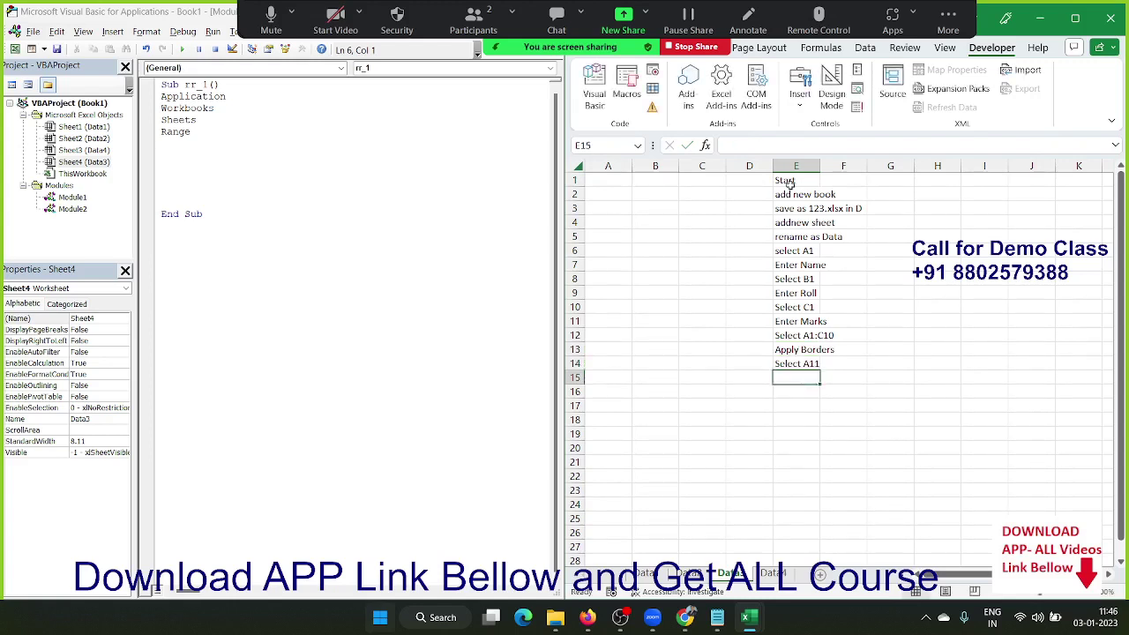
pyautogui.write('Enter T')
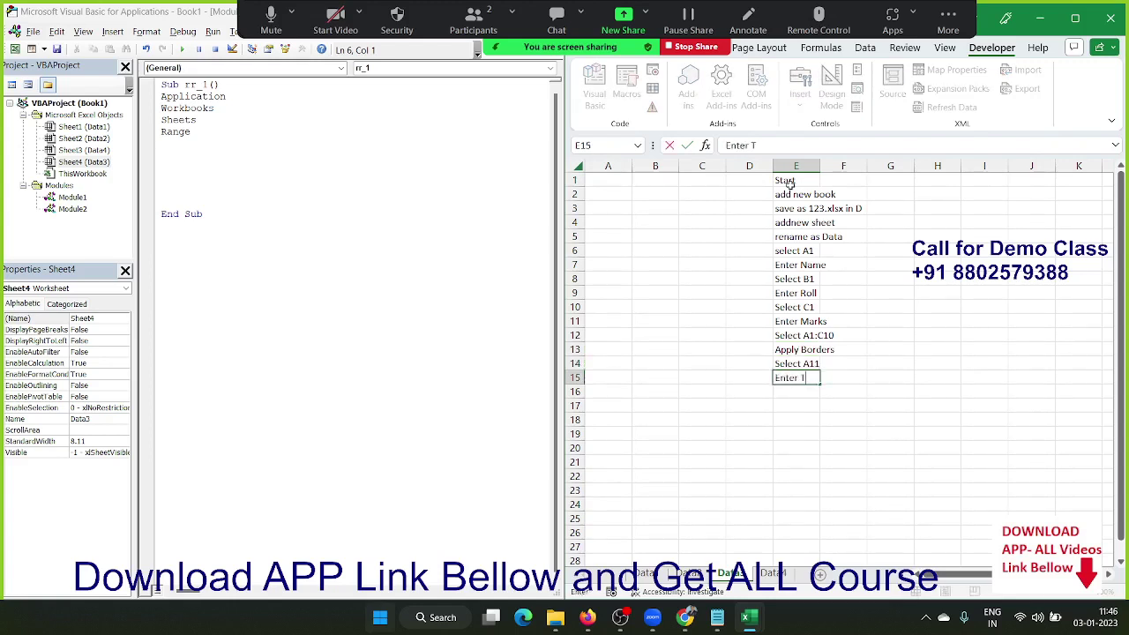
pyautogui.write('otal')
pyautogui.press('Return')
pyautogui.write('C')
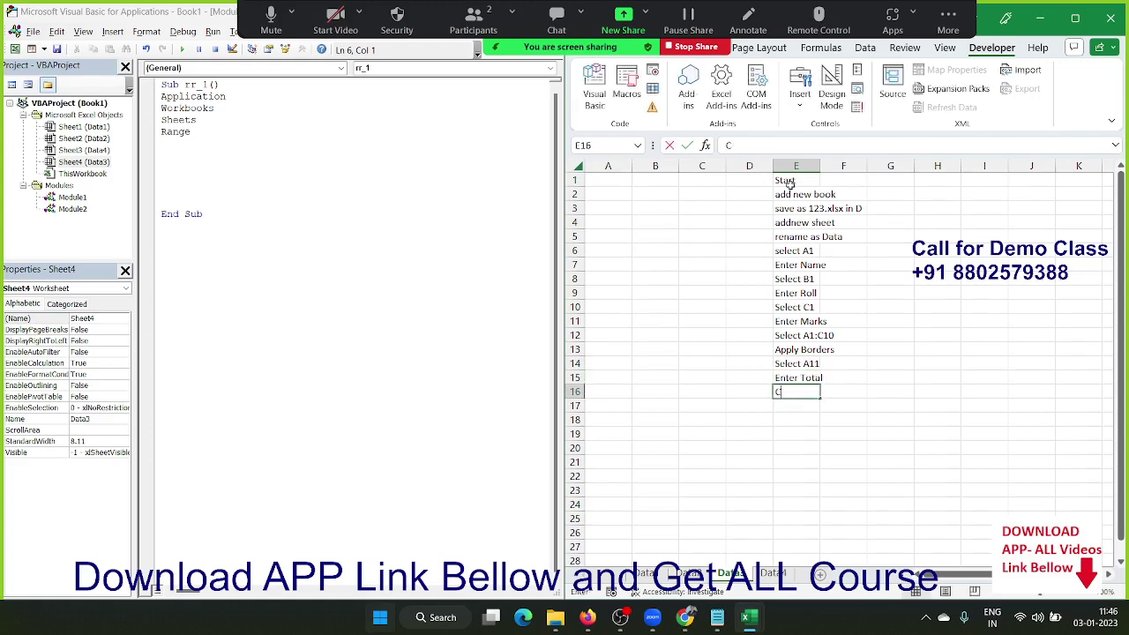
pyautogui.write('el')
pyautogui.press('BackSpace')
pyautogui.press('BackSpace')
pyautogui.press('BackSpace')
pyautogui.write('Se')
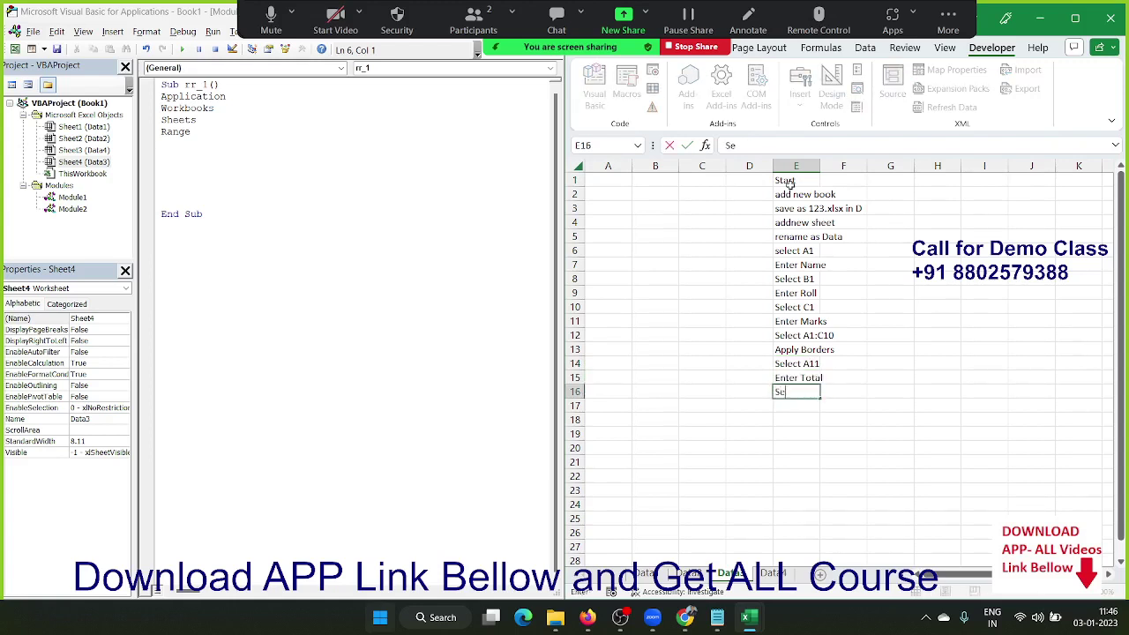
pyautogui.write('lc')
pyautogui.press('BackSpace')
pyautogui.write('ect')
pyautogui.write(' C1')
pyautogui.write('1')
pyautogui.press('Return')
pyautogui.write('Appl')
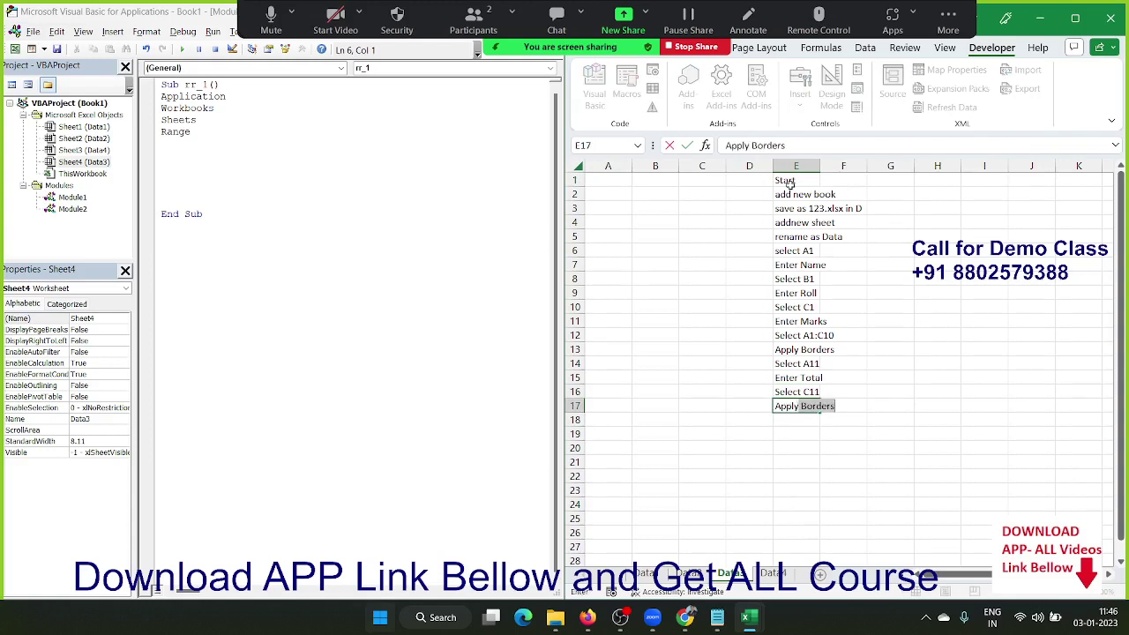
pyautogui.write('y Sum')
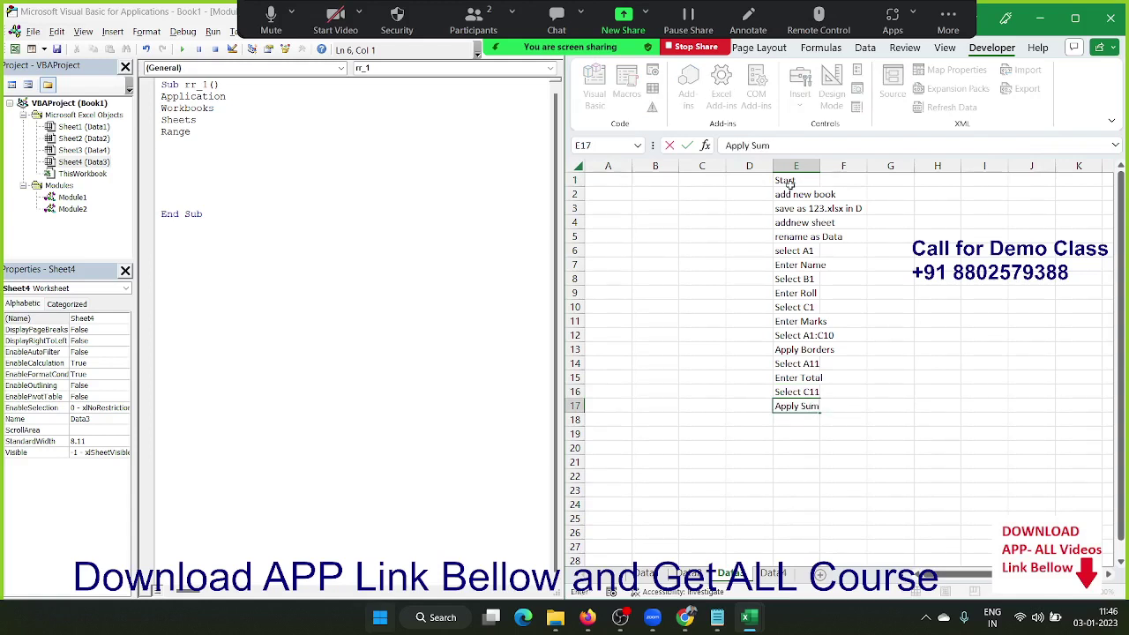
pyautogui.press('Return')
pyautogui.write('end')
pyautogui.press('Return')
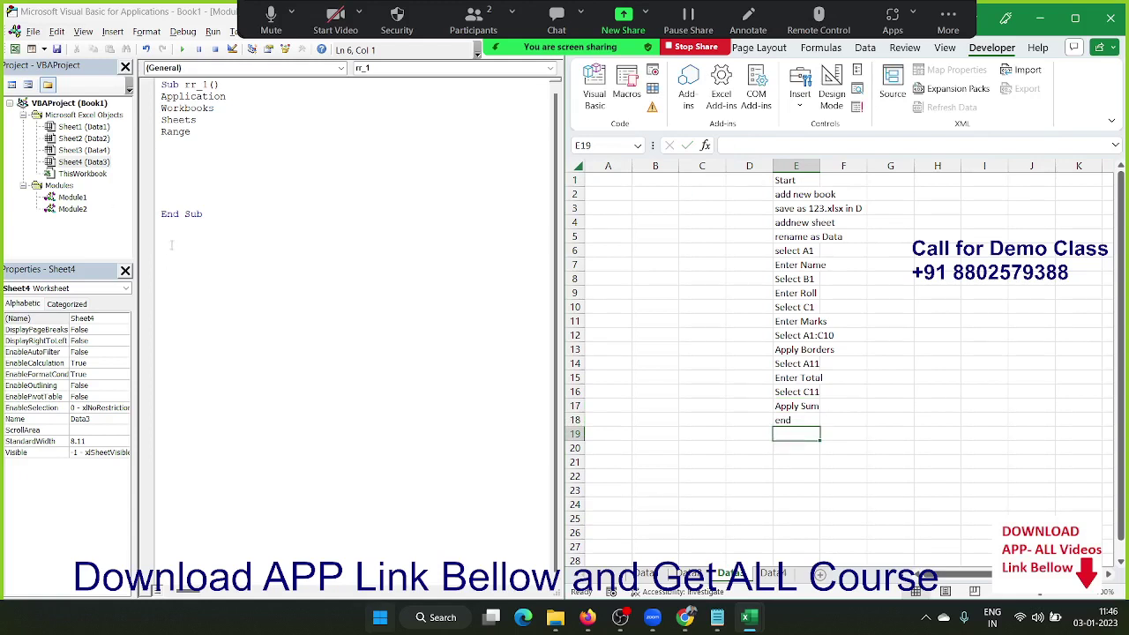
# Add Sub pr_1 below rr_1 with Workbooks.Add as its first line.
pyautogui.click(163, 281)
pyautogui.write('s')
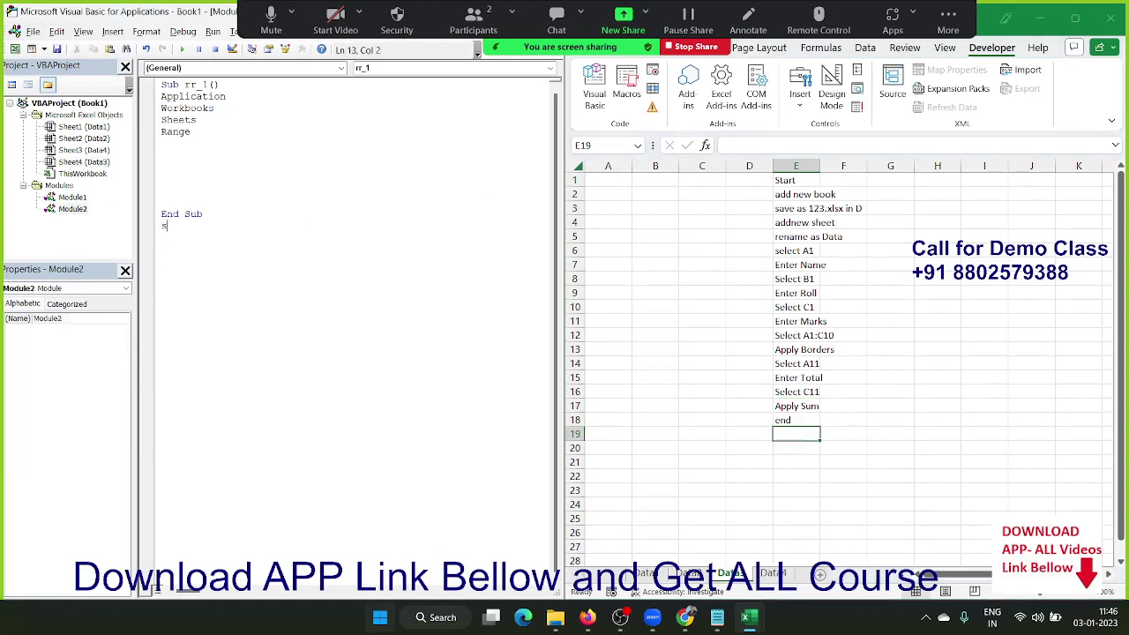
pyautogui.write('ub pr_')
pyautogui.write('1')
pyautogui.press('Return')
pyautogui.press('Return')
pyautogui.press('Return')
pyautogui.press('Return')
pyautogui.press('Return')
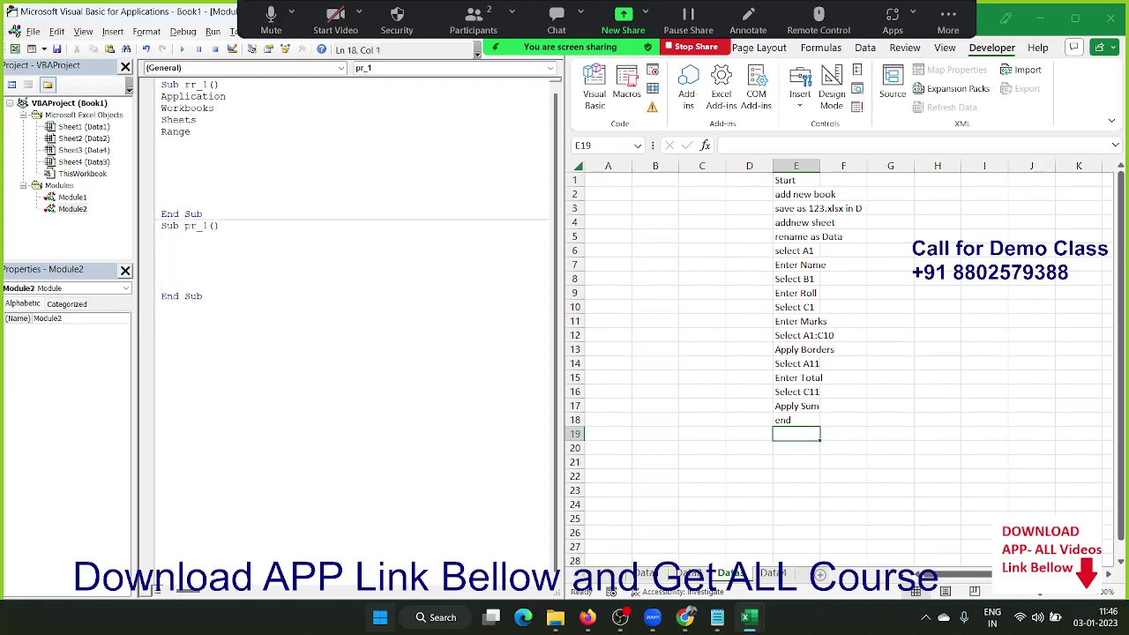
pyautogui.click(817, 194)
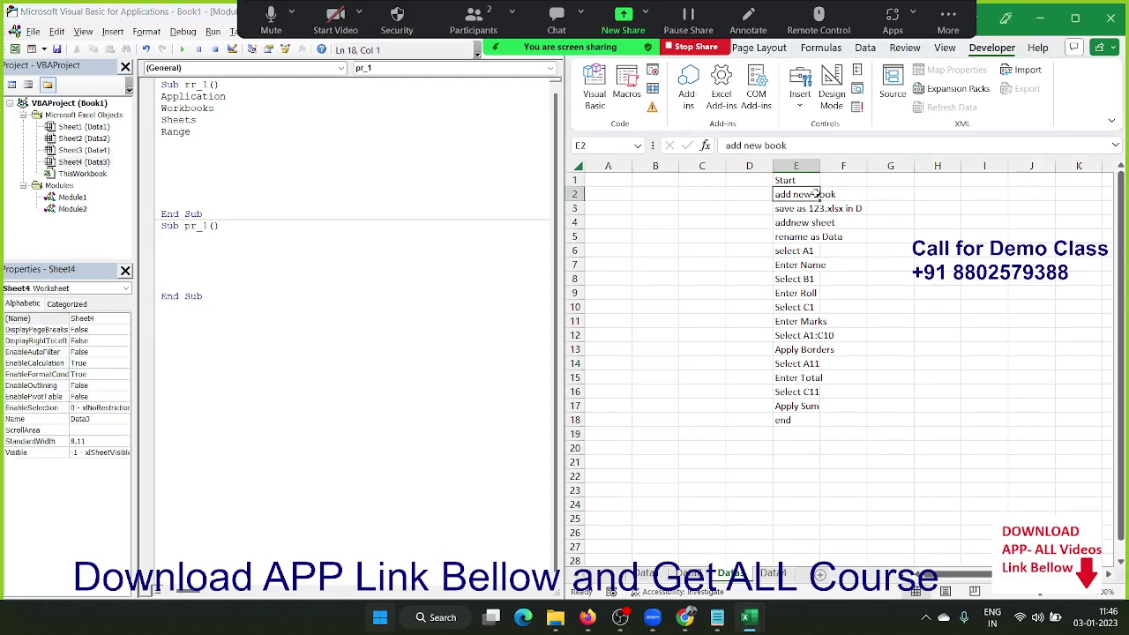
pyautogui.click(224, 253)
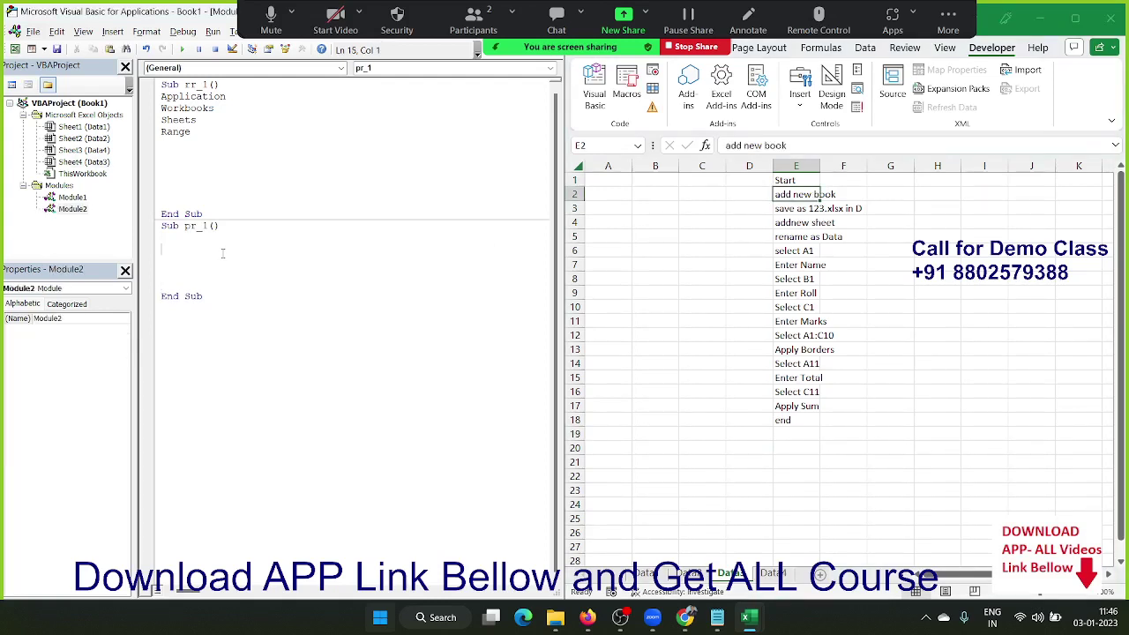
pyautogui.write('workbo')
pyautogui.write('oks.ad')
pyautogui.press('Return')
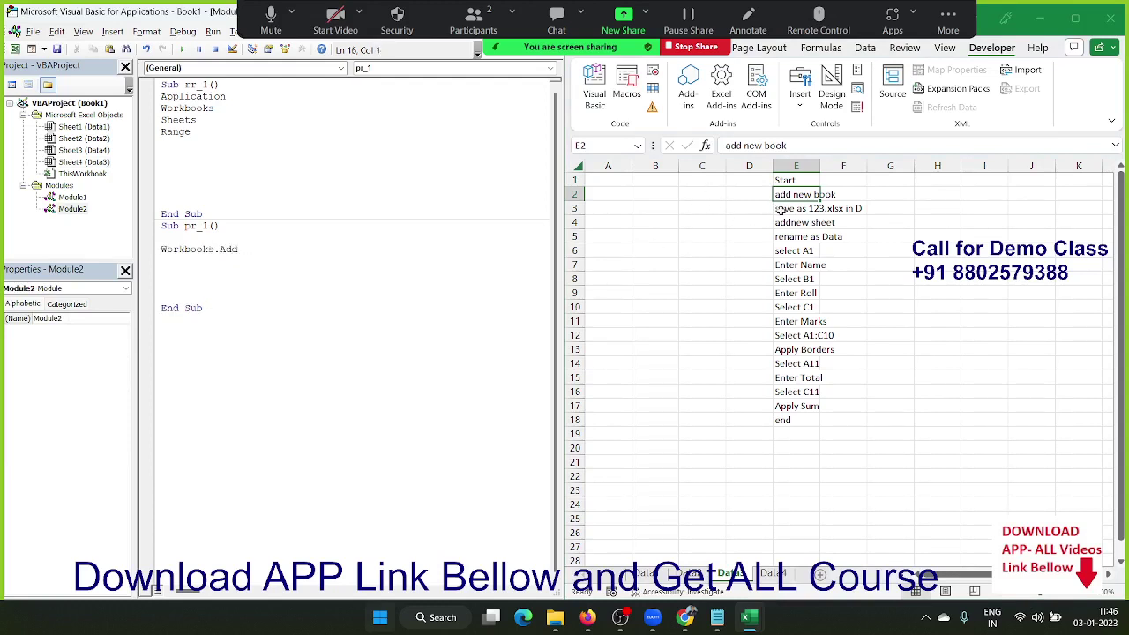
pyautogui.click(780, 209)
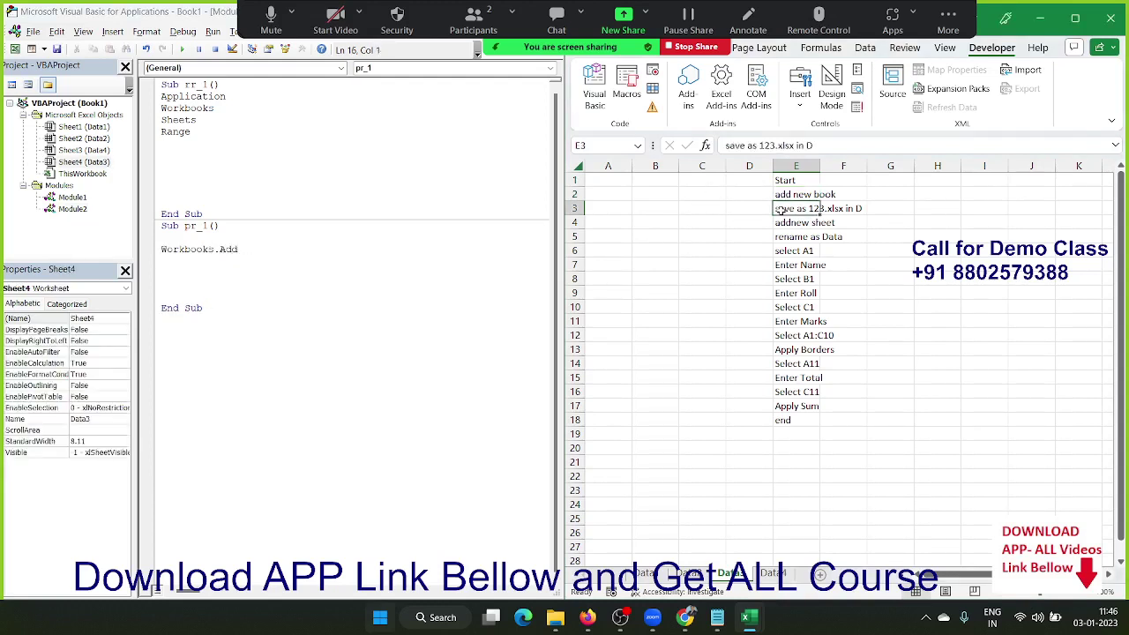
# Write ActiveWorkbook.SaveAs "D:\\123.xlsx" below Workbooks.Add.
pyautogui.click(253, 259)
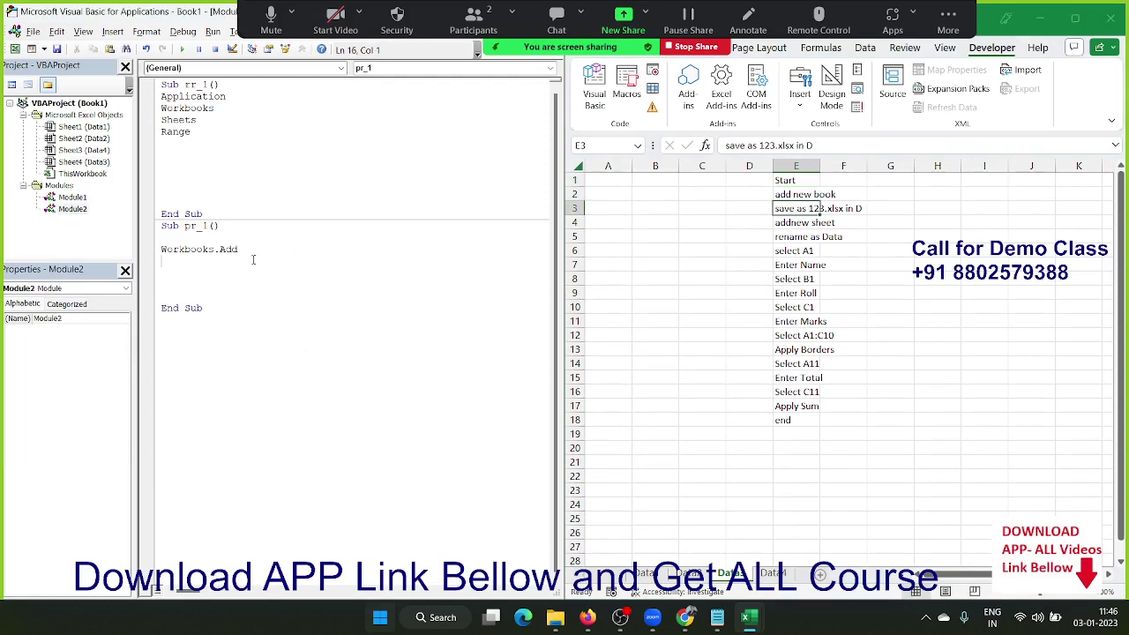
pyautogui.write('a')
pyautogui.write('ct')
pyautogui.write('ivework')
pyautogui.write('book.sa')
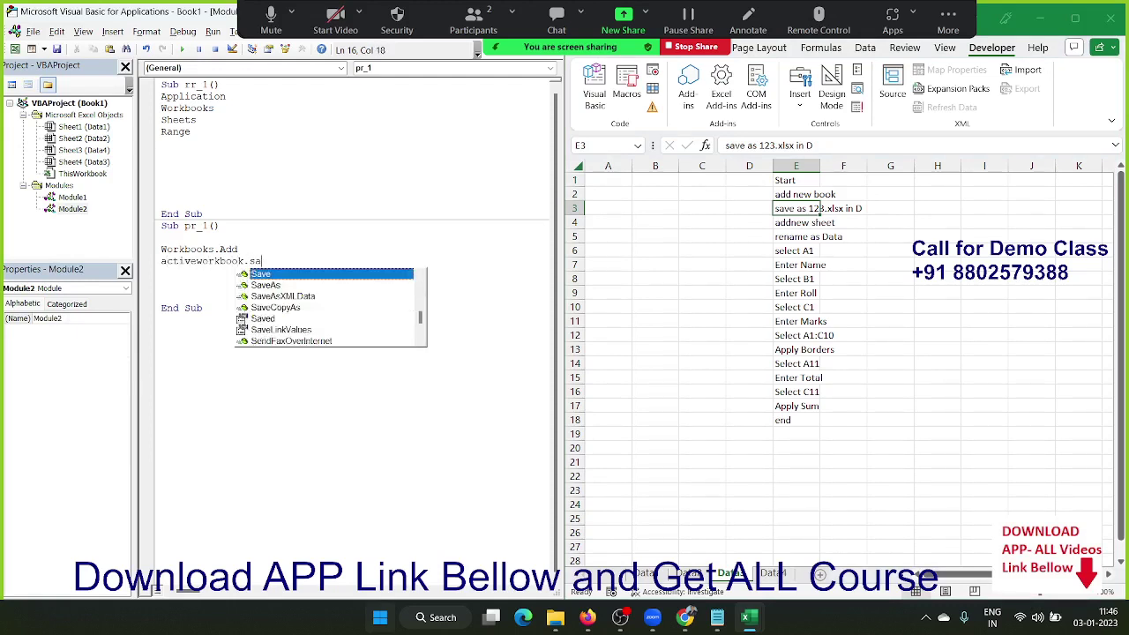
pyautogui.press('Down')
pyautogui.press('Tab')
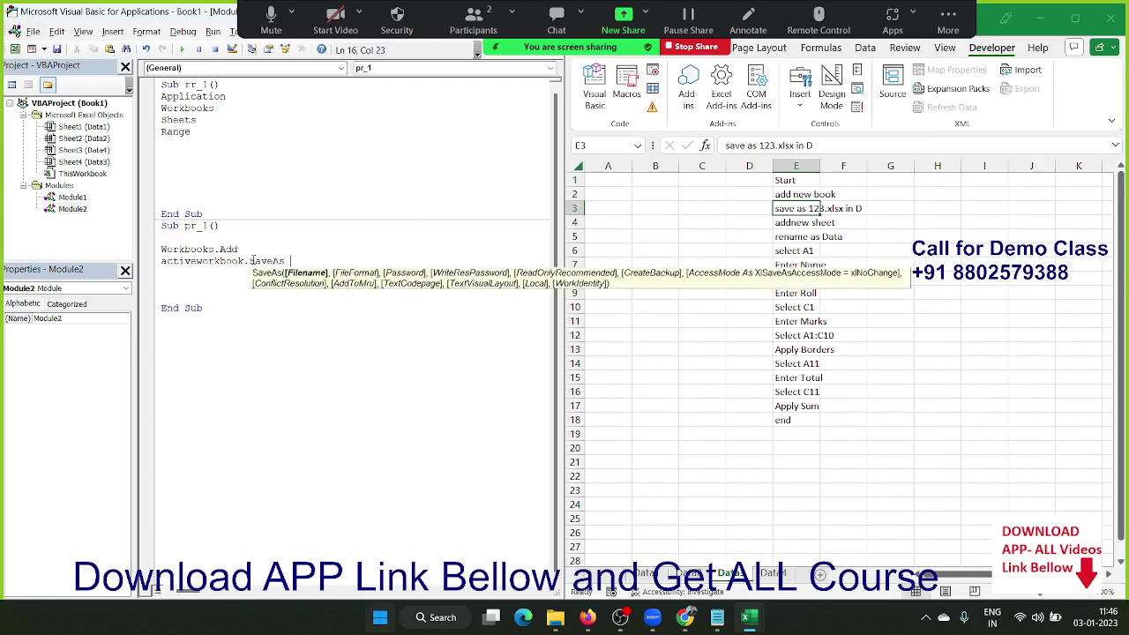
pyautogui.write('"D:')
pyautogui.write('\\\\123')
pyautogui.write('.xlsx"')
pyautogui.press('Return')
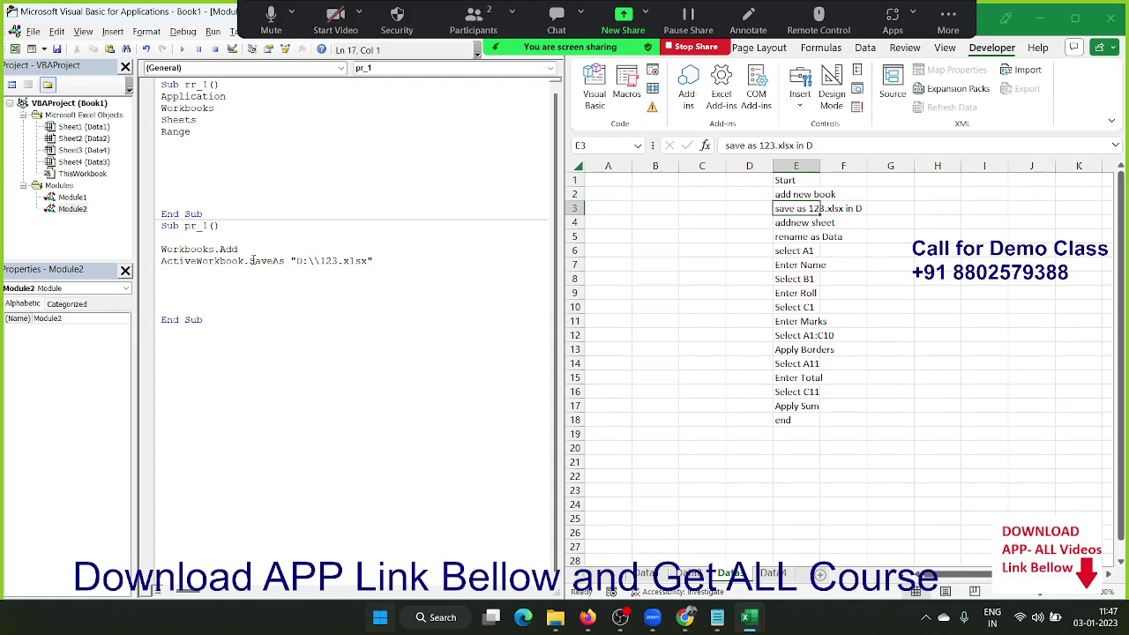
# Add a Sheets.Add line after the SaveAs statement.
pyautogui.press('Down')
pyautogui.write('sheets')
pyautogui.write('.ad')
pyautogui.press('Tab')
# Add ActiveSheet.Name = "Data" after Sheets.Add, leaving a blank line before End Sub.
pyautogui.press('Return')
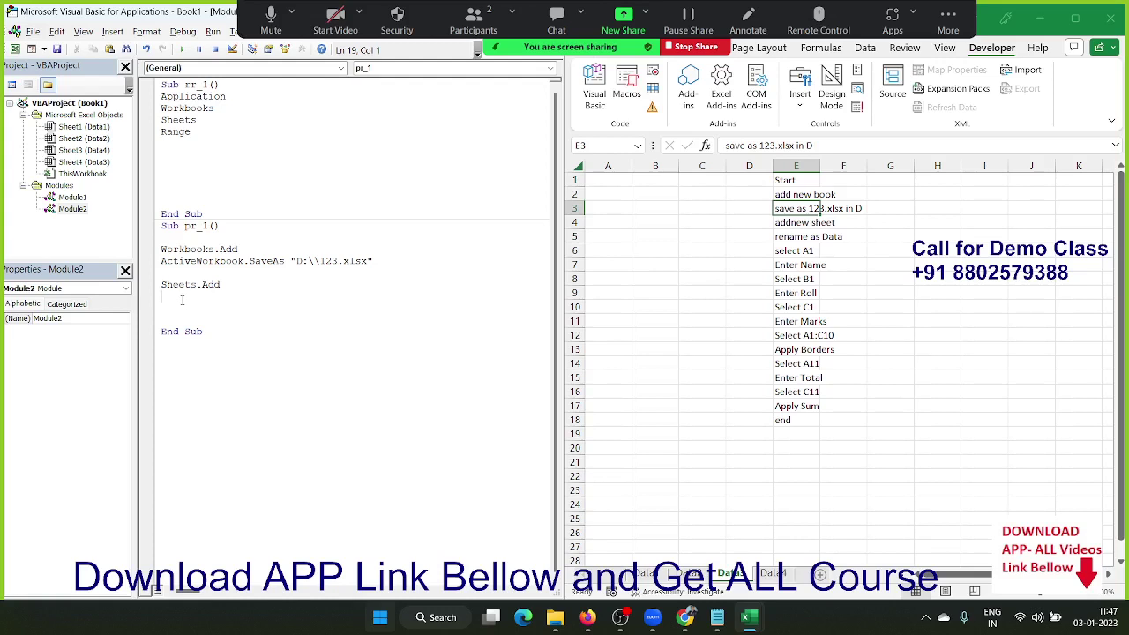
pyautogui.click(785, 235)
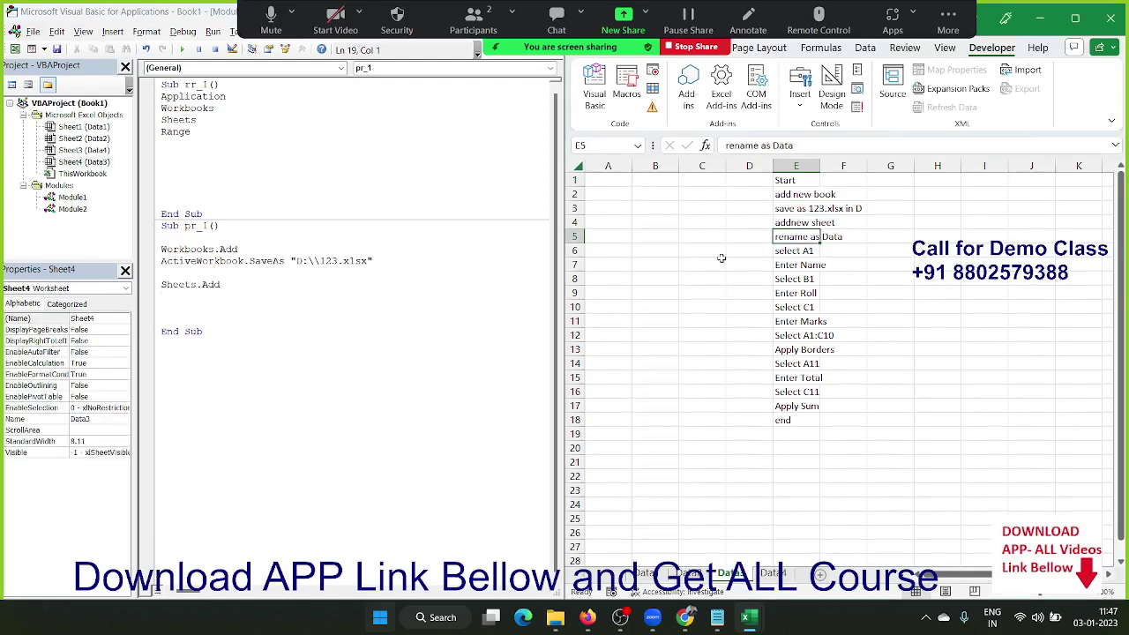
pyautogui.click(224, 298)
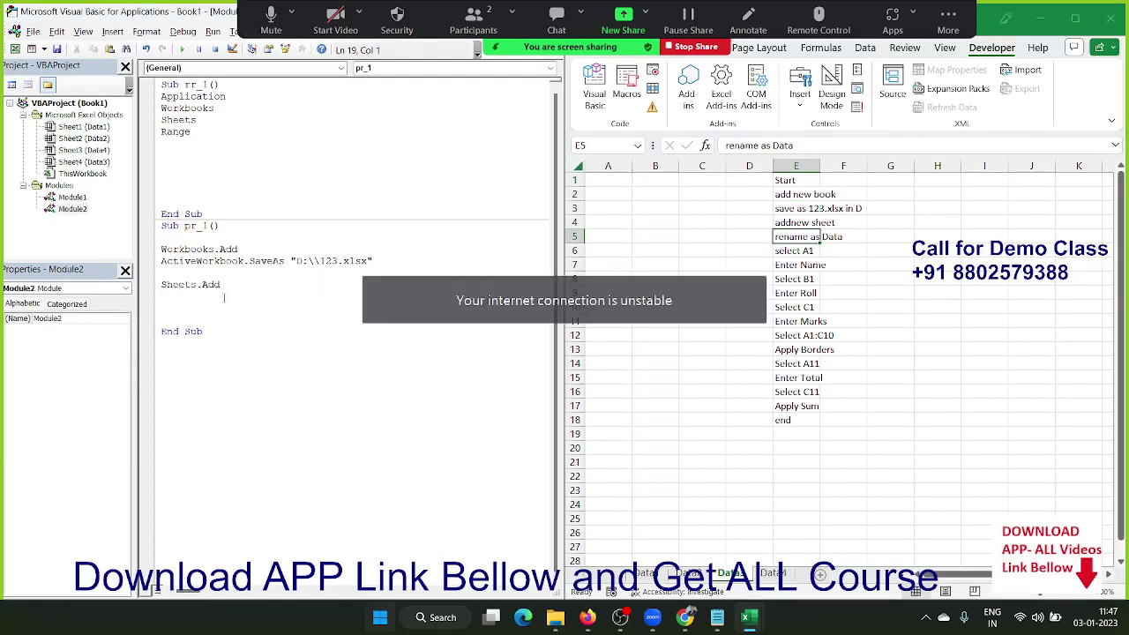
pyautogui.write('ac')
pyautogui.write('tive')
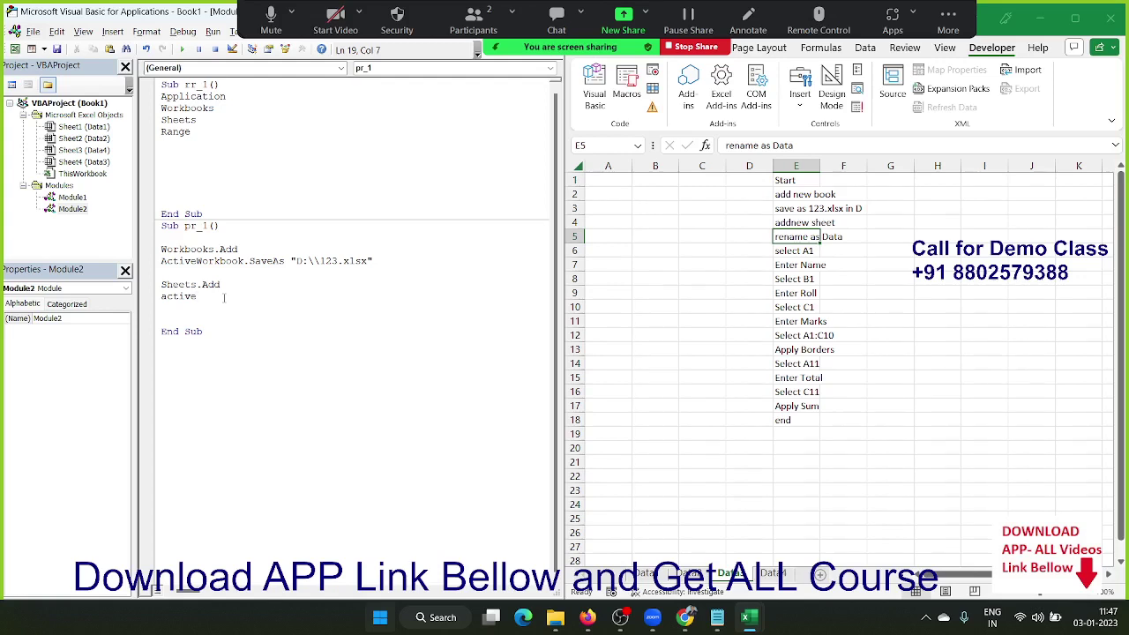
pyautogui.write('sheet')
pyautogui.write('.name')
pyautogui.write('= "Data')
pyautogui.write('"')
pyautogui.press('Return')
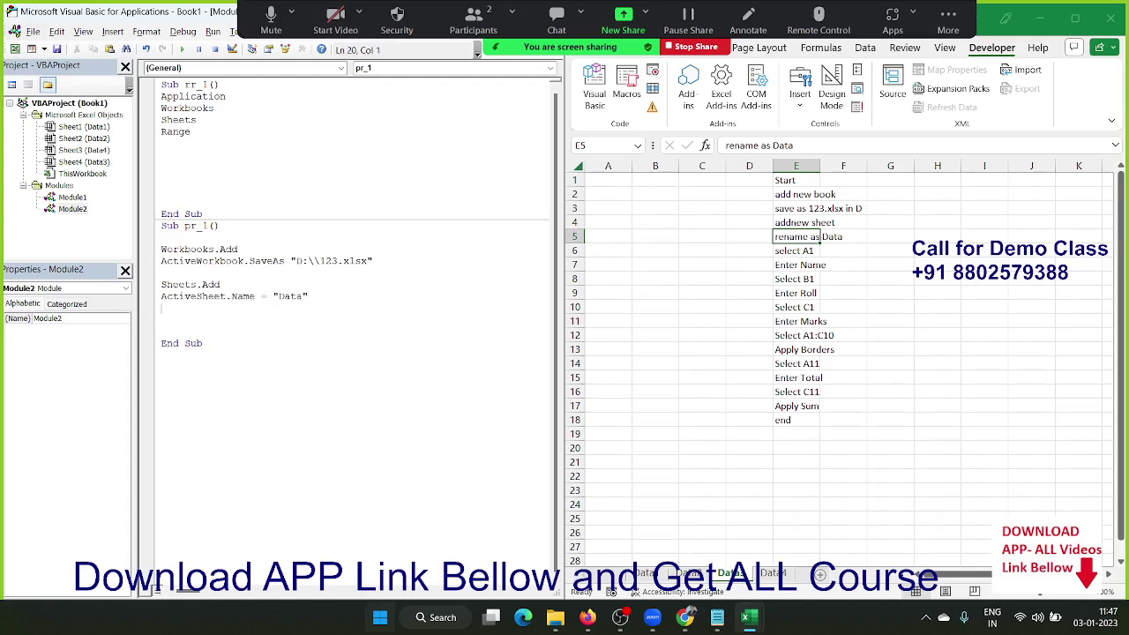
pyautogui.press('Return')
# Write Range("A1").Select and ActiveCell.Value = "Name" in pr_1.
pyautogui.click(619, 179)
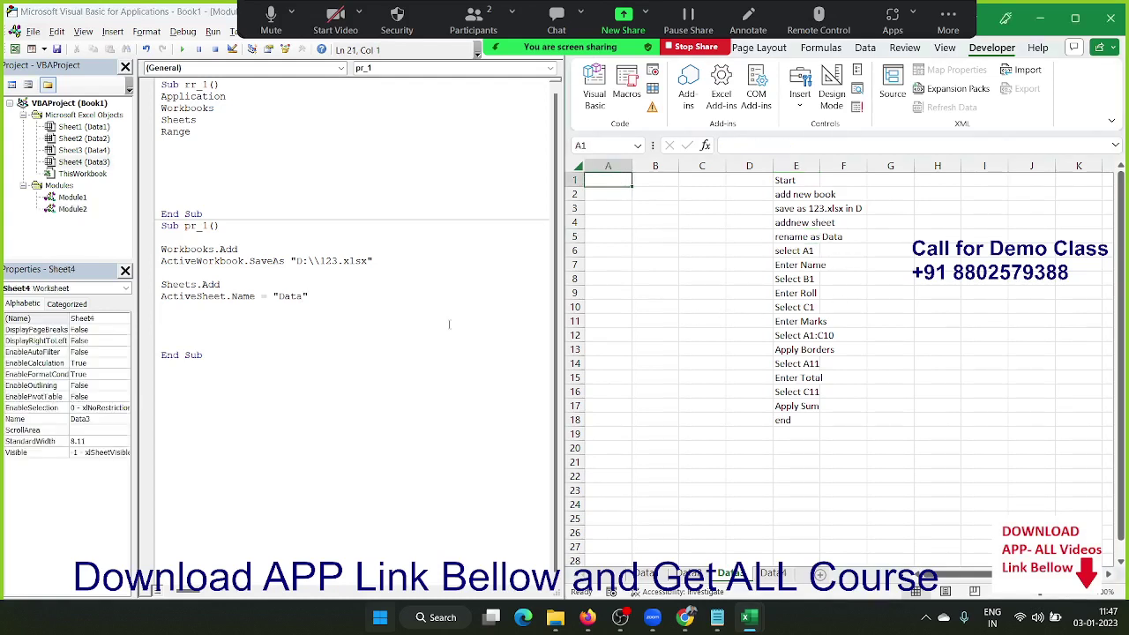
pyautogui.click(206, 322)
pyautogui.write('ra')
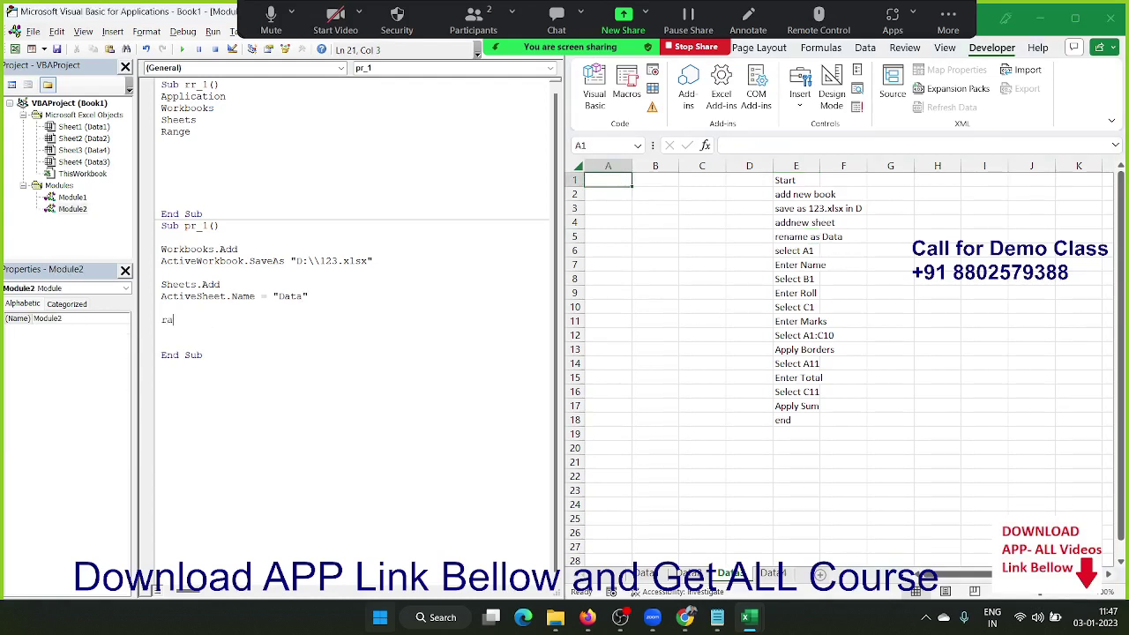
pyautogui.write('nge("')
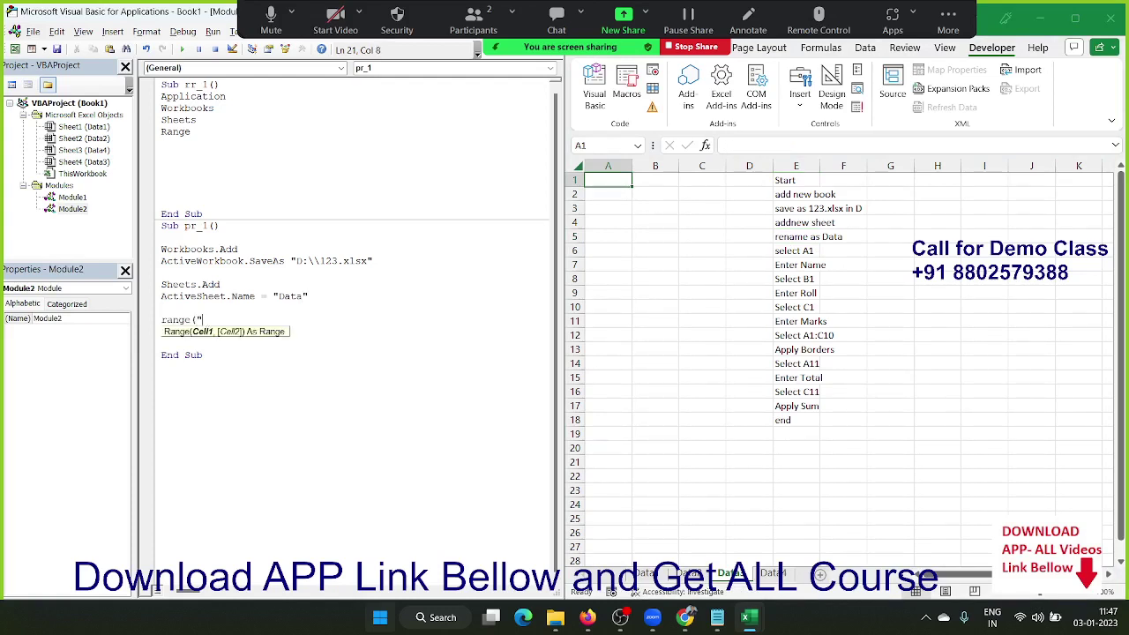
pyautogui.write('A1')
pyautogui.write('").se')
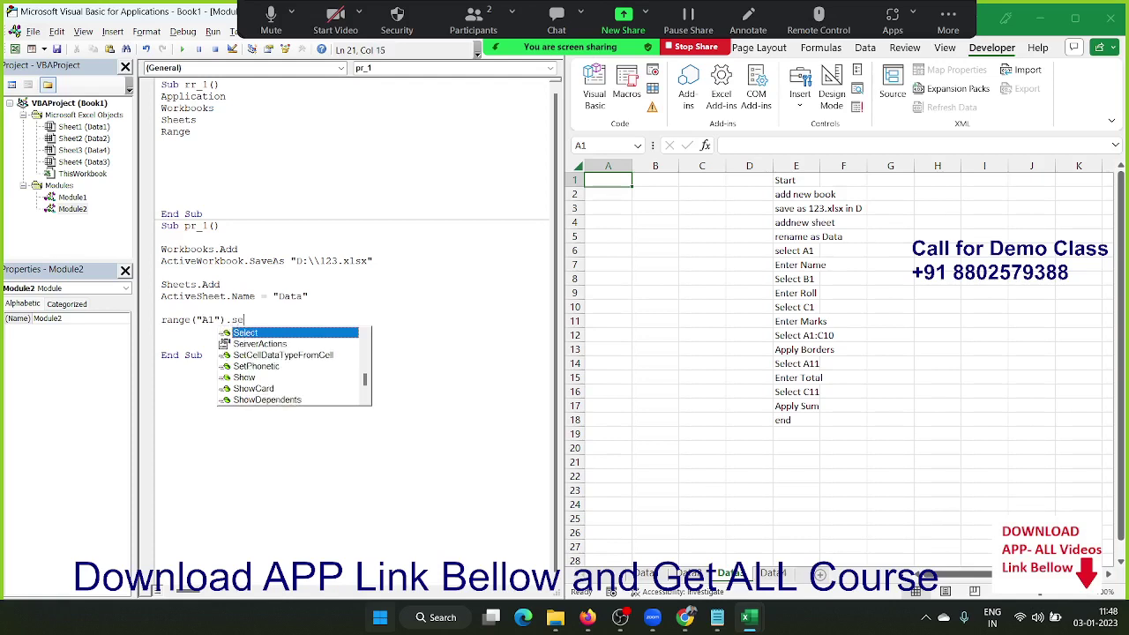
pyautogui.press('Tab')
pyautogui.press('Return')
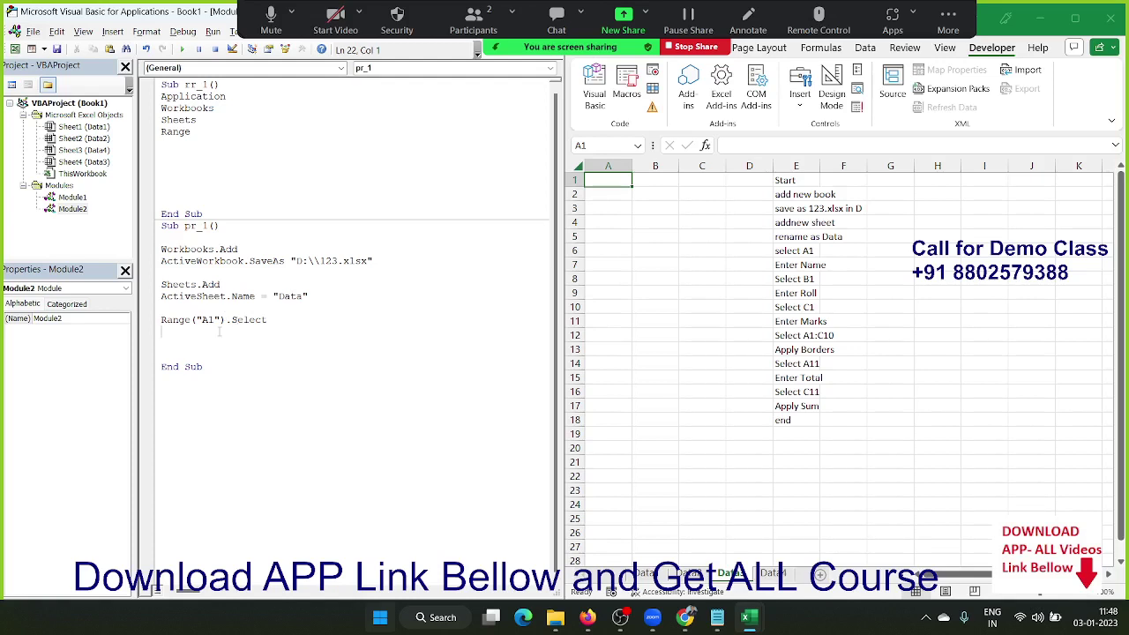
pyautogui.write('act')
pyautogui.write('ivecell')
pyautogui.write('.b')
pyautogui.press('BackSpace')
pyautogui.write('v')
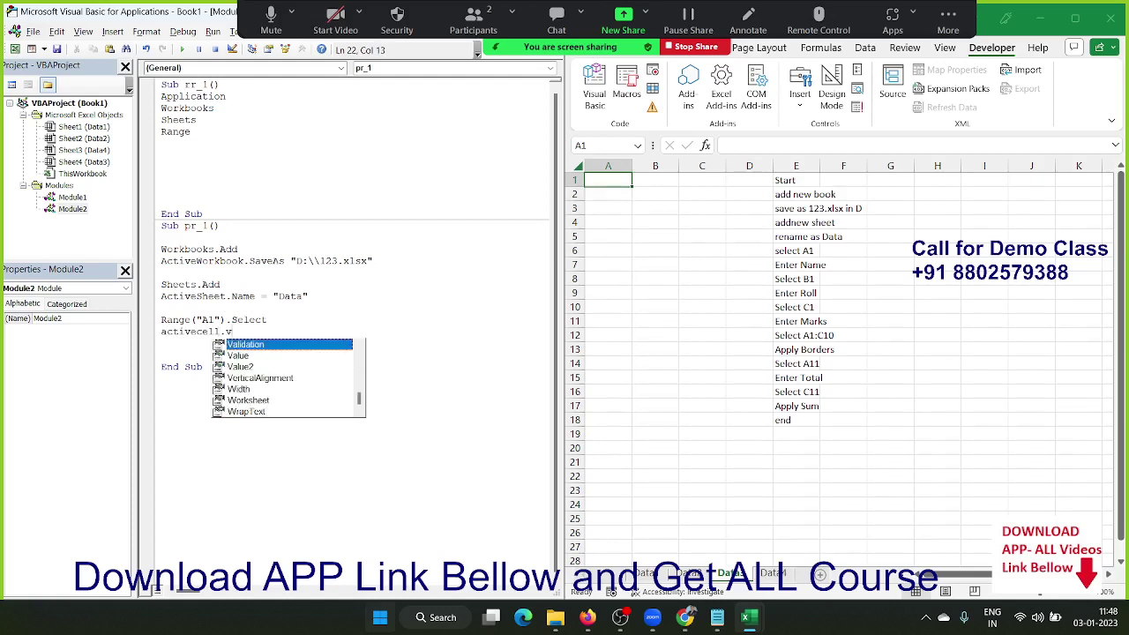
pyautogui.press('Tab')
pyautogui.write('=')
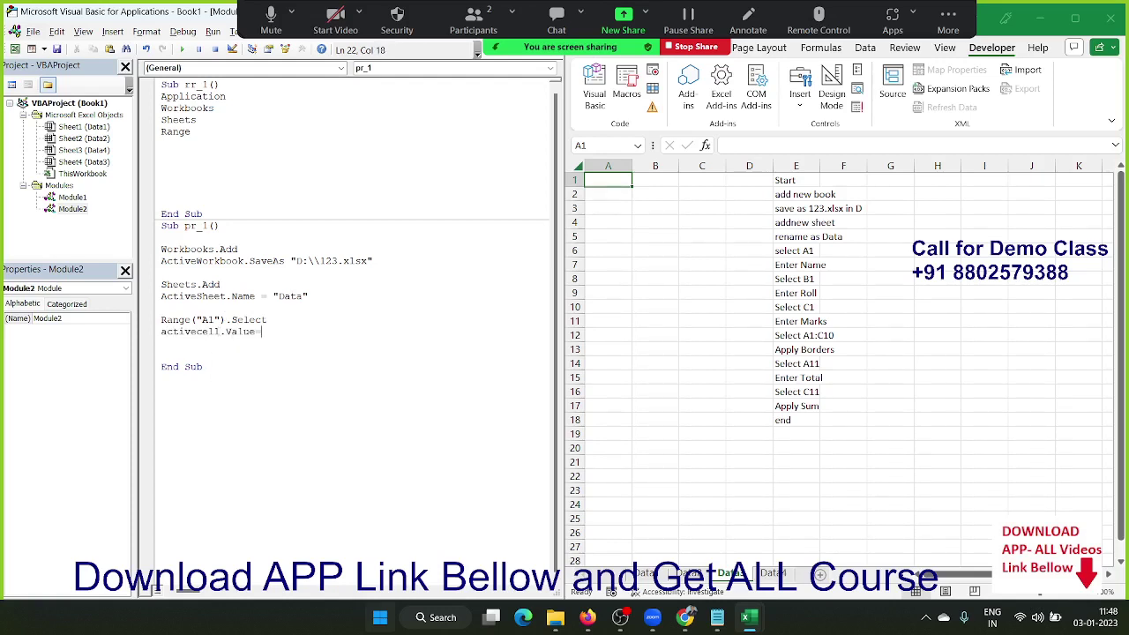
pyautogui.write('"Name')
pyautogui.press('Return')
# Duplicate the A1 header lines and change the copy to write "Roll" into B1.
pyautogui.hotkey('shift', 'Down')
pyautogui.hotkey('shift', 'Down')
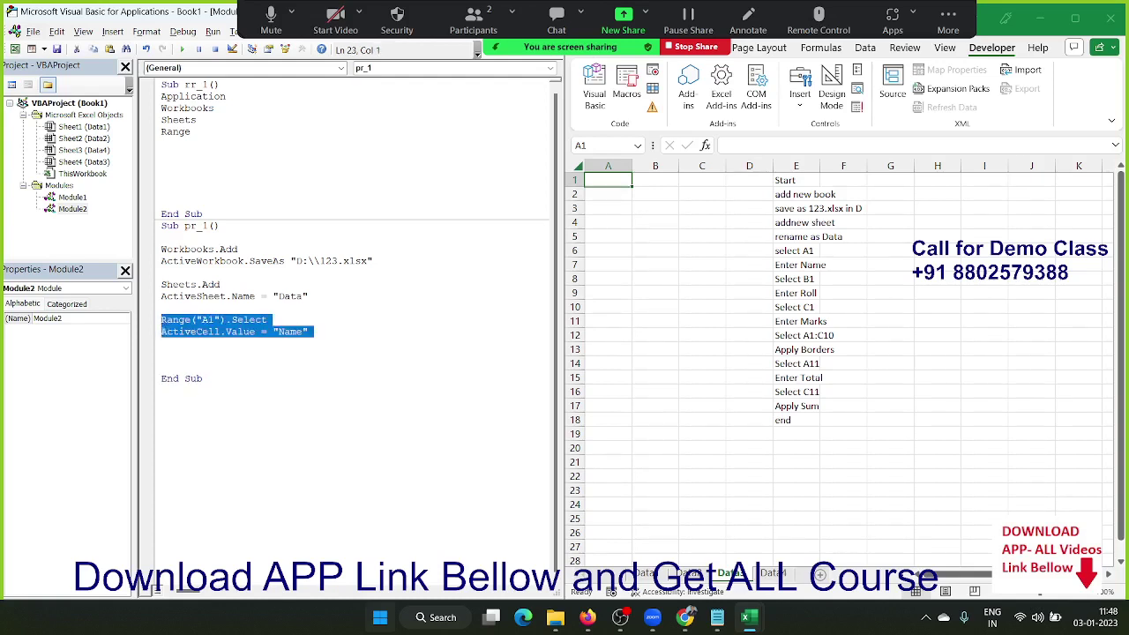
pyautogui.hotkey('ctrl', 'c')
pyautogui.press('Down')
pyautogui.press('Return')
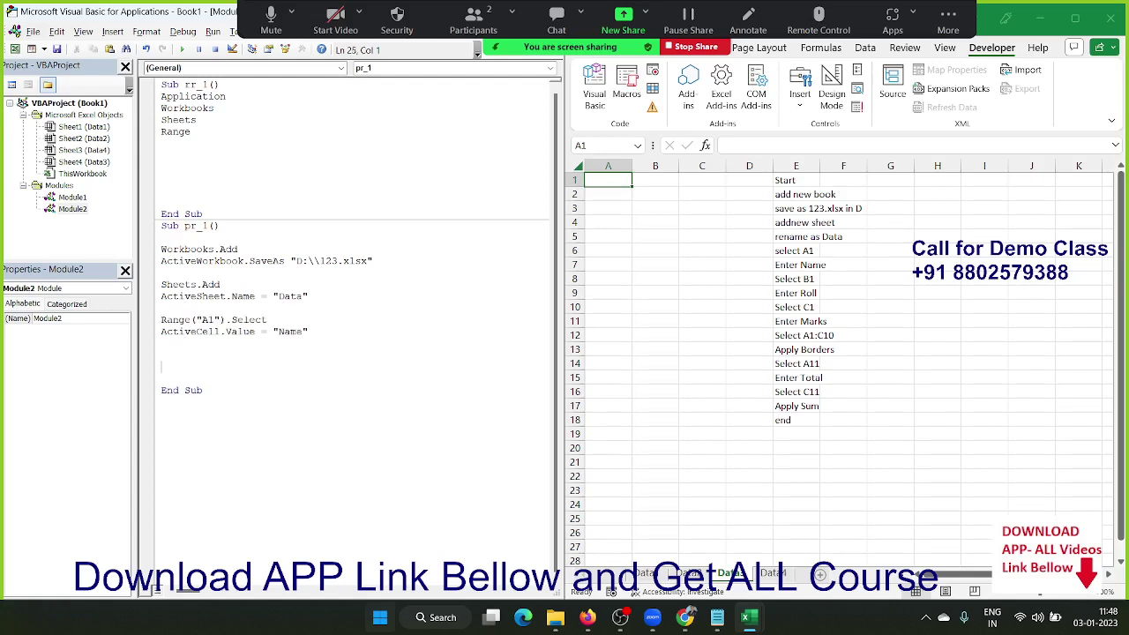
pyautogui.hotkey('ctrl', 'v')
# Change the second copy to write "Marks" into C1.
pyautogui.hotkey('ctrl', 'v')
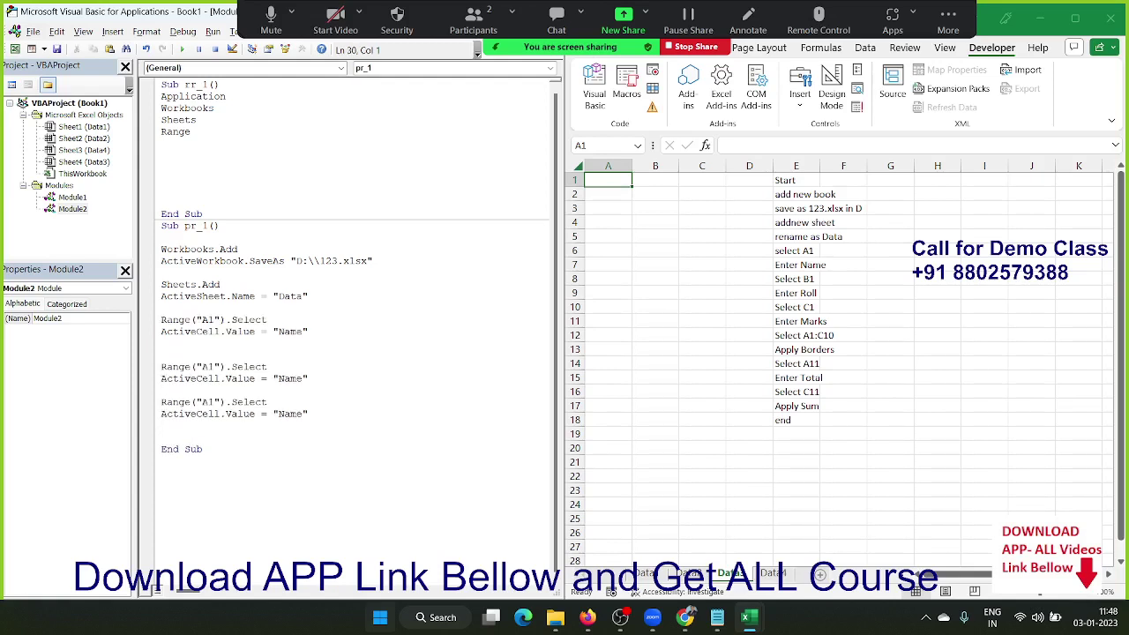
pyautogui.click(210, 367)
pyautogui.press('BackSpace')
pyautogui.write('B')
pyautogui.doubleClick(290, 379)
pyautogui.write('R')
pyautogui.write('1')
pyautogui.press('BackSpace')
pyautogui.write('oll')
pyautogui.click(210, 403)
pyautogui.press('BackSpace')
pyautogui.write('C')
pyautogui.doubleClick(294, 413)
pyautogui.write('Mar')
pyautogui.write('ks')
pyautogui.click(287, 438)
pyautogui.hotkey('ctrl', 'v')
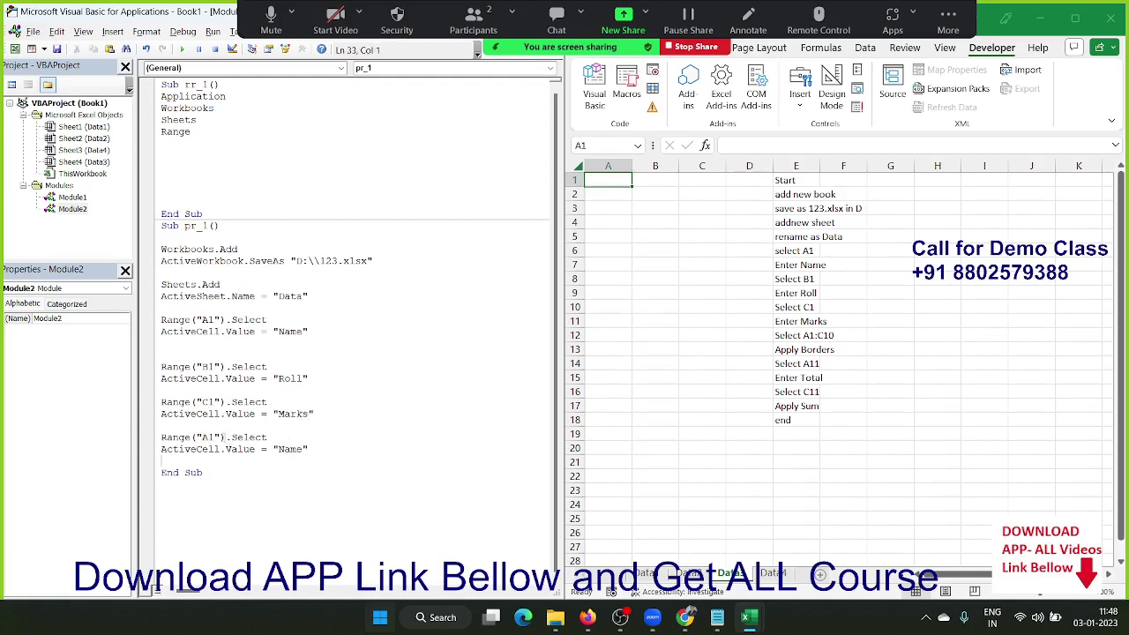
pyautogui.click(796, 336)
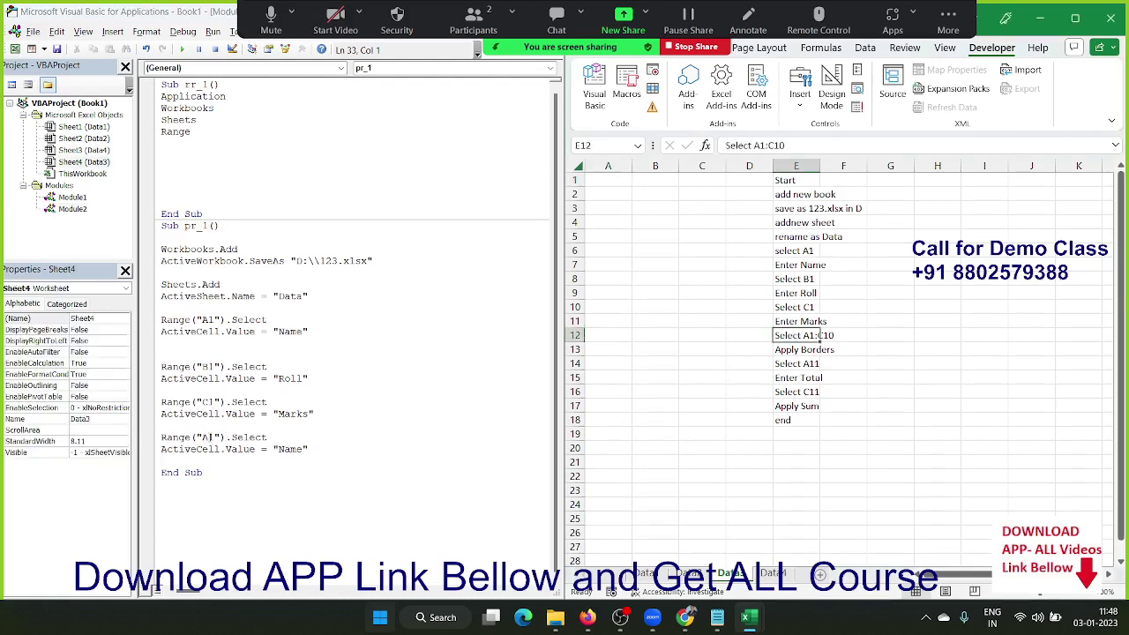
# Turn the copied reference into Range("A1:A10") and delete the leftover Name line.
pyautogui.click(208, 436)
pyautogui.press('Right')
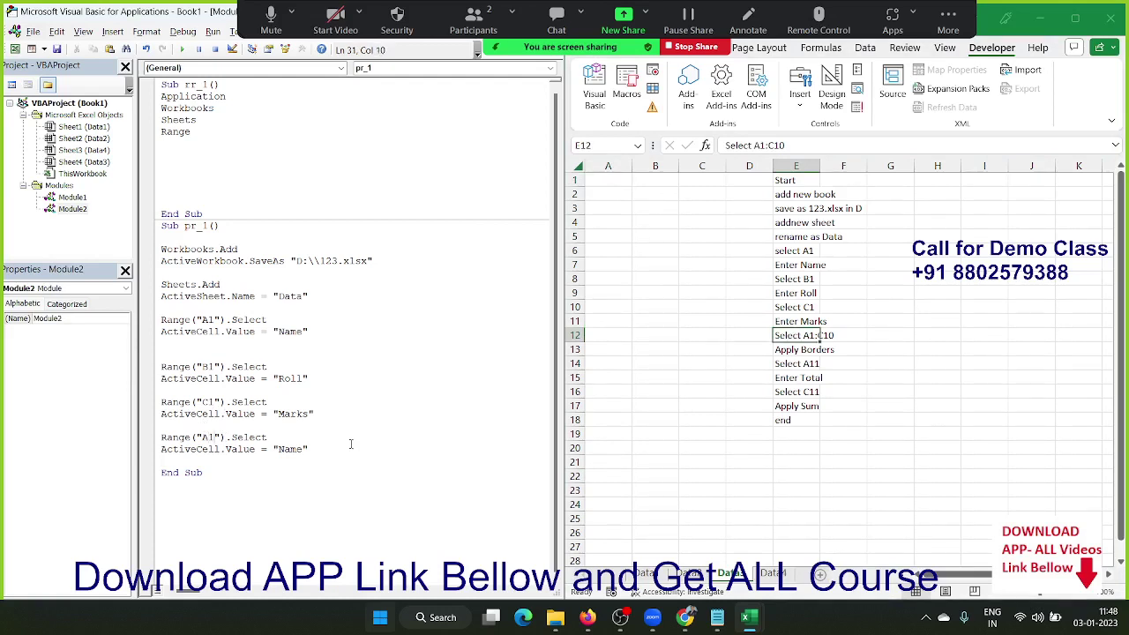
pyautogui.write(':A10')
pyautogui.press('Down')
pyautogui.moveTo(359, 454); pyautogui.dragTo(224, 456)
pyautogui.hotkey('shift', 'Up')
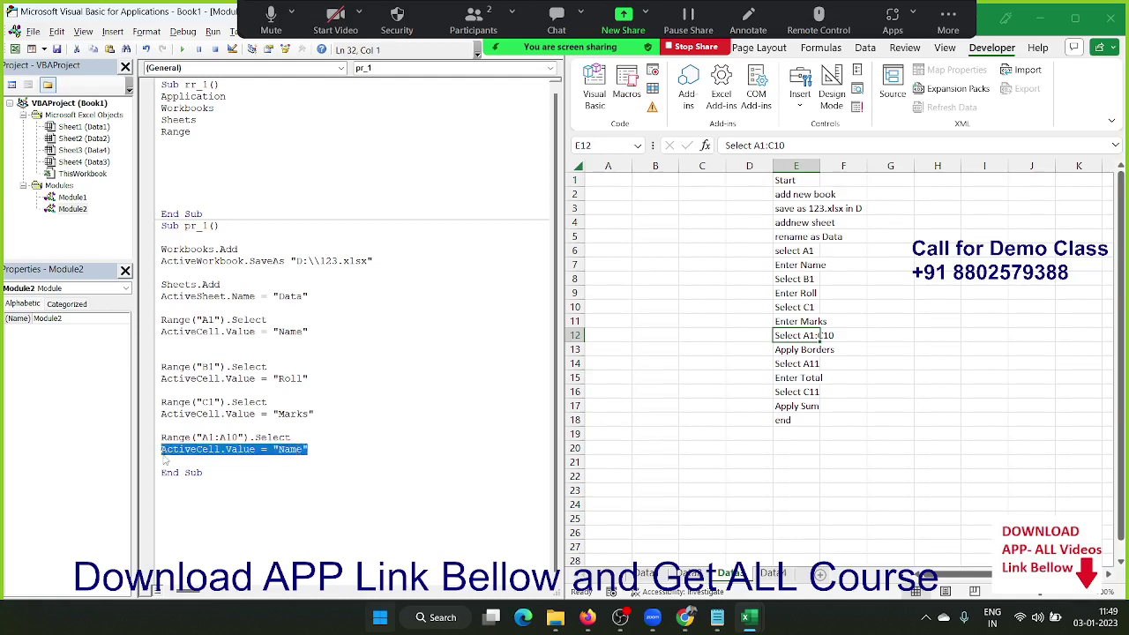
pyautogui.press('Delete')
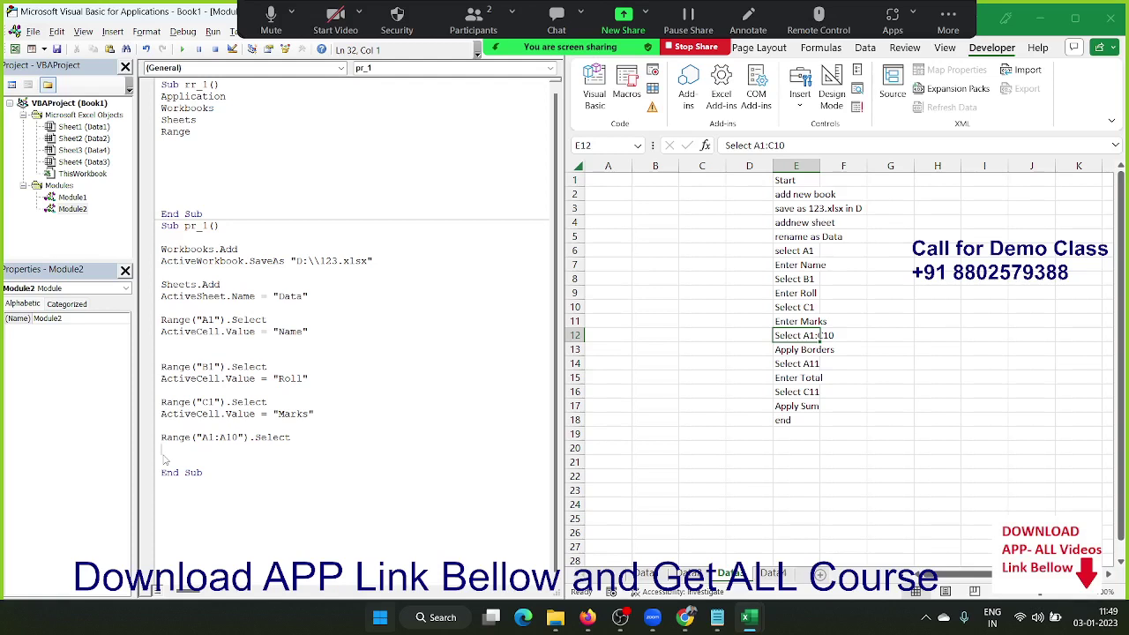
# Add Selection.Borders.LineStyle = 1 below the range line to draw the borders.
pyautogui.doubleClick(190, 413)
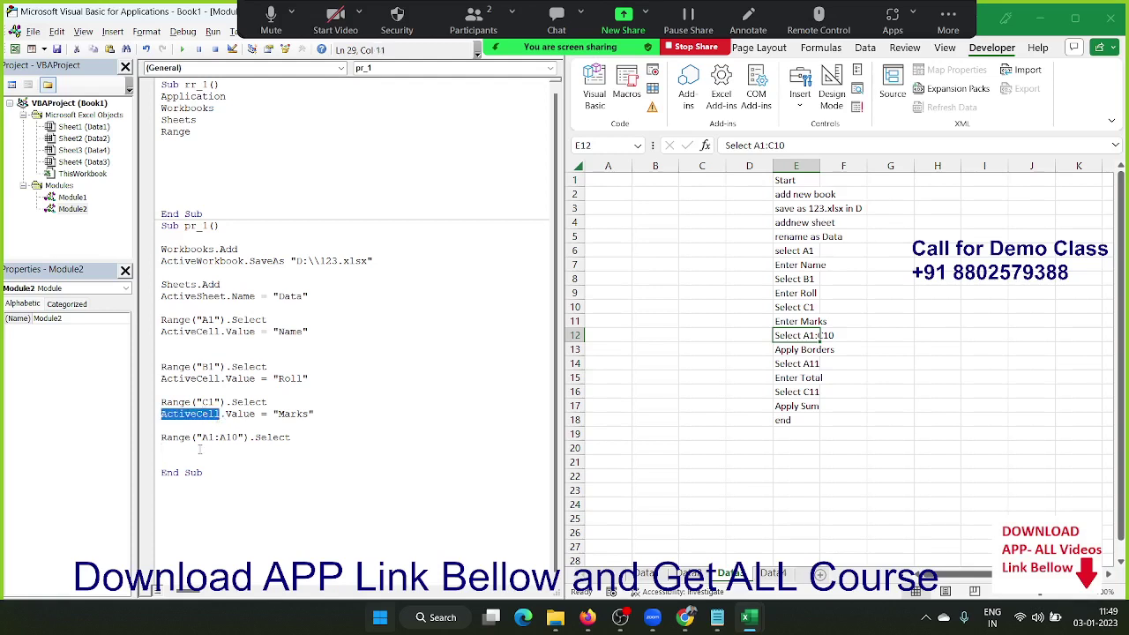
pyautogui.moveTo(607, 179)
pyautogui.mouseDown()
pyautogui.moveTo(751, 256)
pyautogui.moveTo(720, 334)
pyautogui.mouseUp()
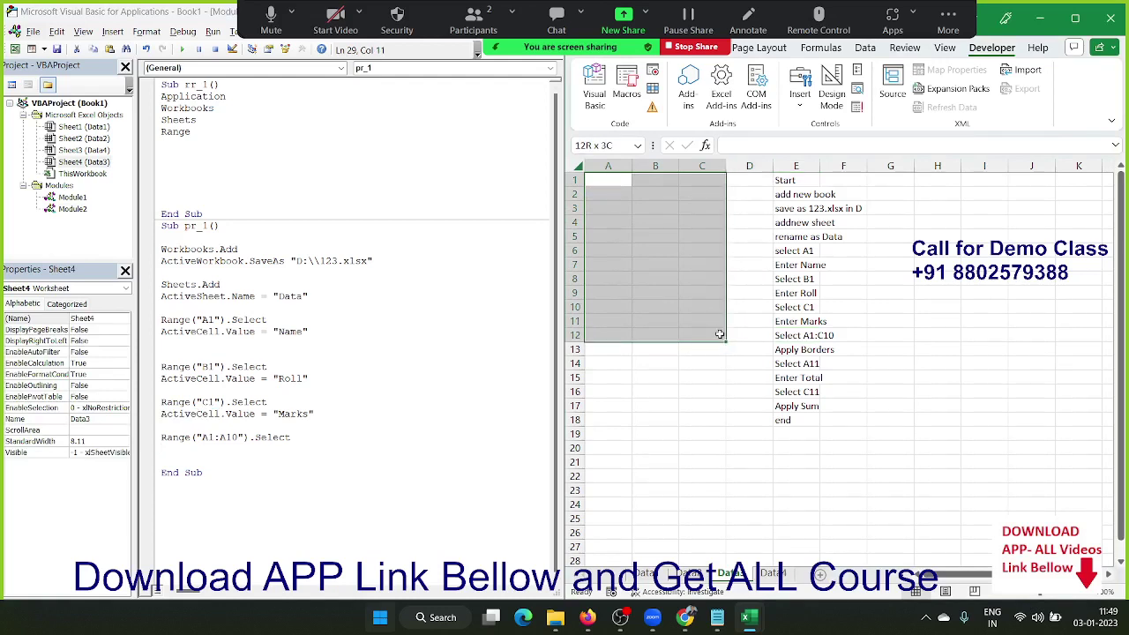
pyautogui.moveTo(720, 334); pyautogui.dragTo(716, 311)
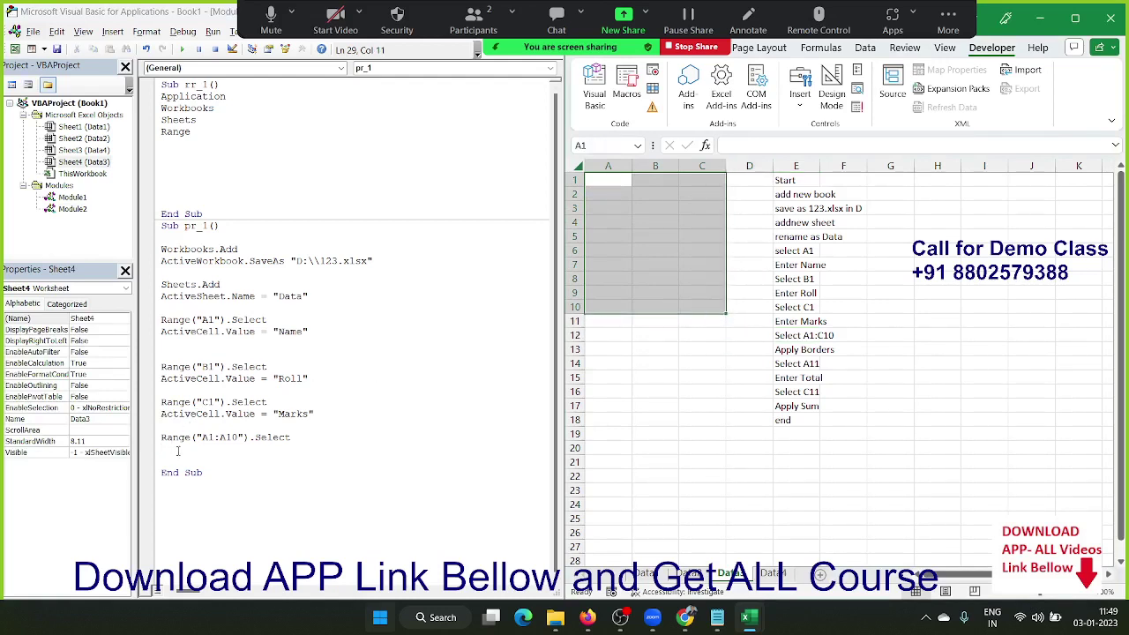
pyautogui.click(177, 450)
pyautogui.write('selec')
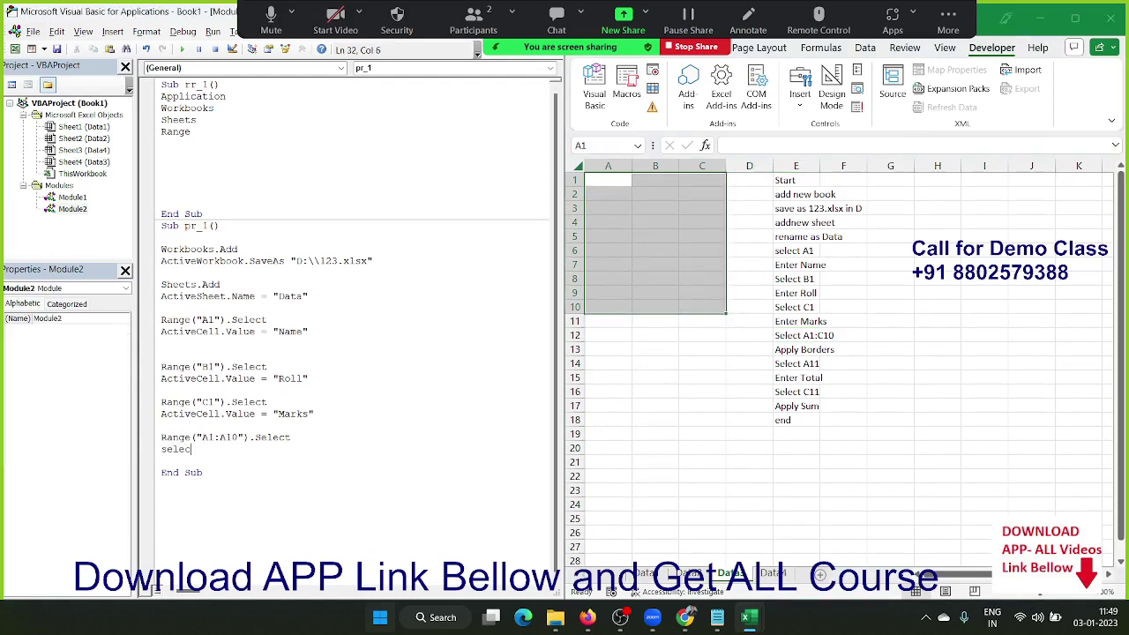
pyautogui.write('tion')
pyautogui.write('.bor')
pyautogui.write('ders.')
pyautogui.write('line')
pyautogui.write('s')
pyautogui.write('ty')
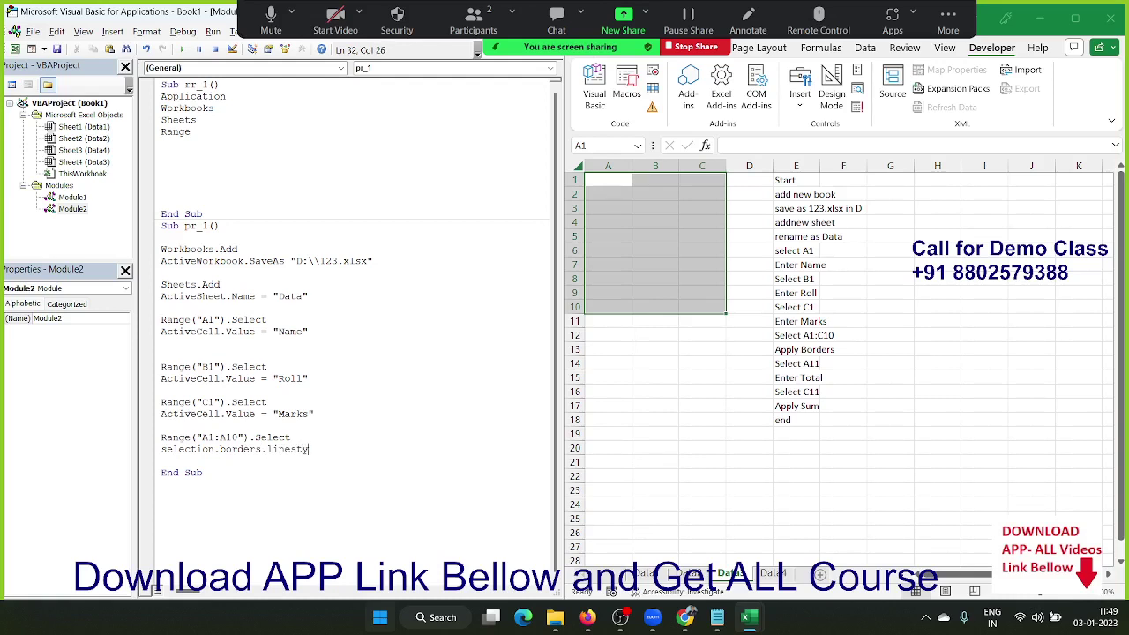
pyautogui.write('le')
pyautogui.write('=1')
pyautogui.press('Return')
pyautogui.click(792, 379)
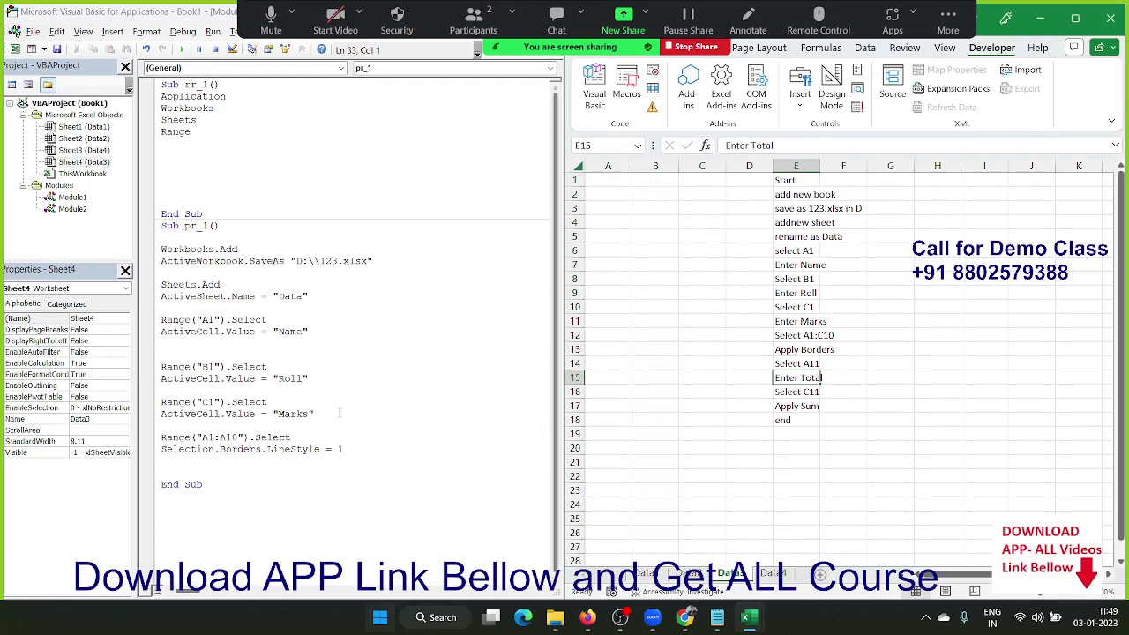
# Paste a copy of the header lines and edit it to select A11 and enter "Total".
pyautogui.click(168, 472)
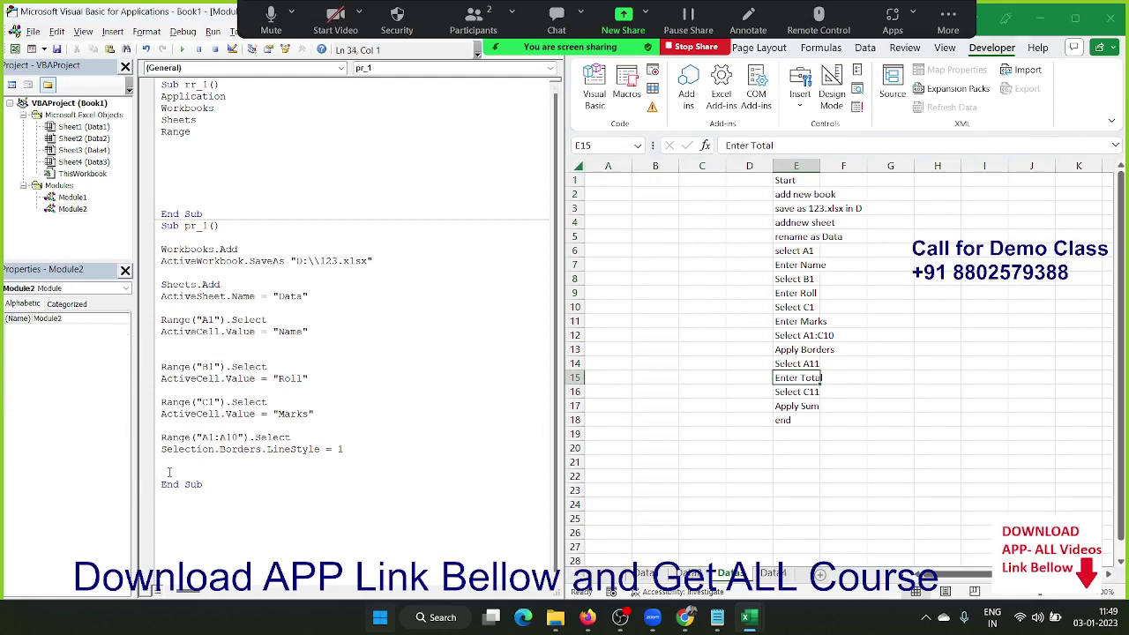
pyautogui.press('Up')
pyautogui.press('Up')
pyautogui.hotkey('shift', 'Down')
pyautogui.hotkey('shift', 'Down')
pyautogui.hotkey('shift', 'Down')
pyautogui.press('Down')
pyautogui.hotkey('ctrl', 'v')
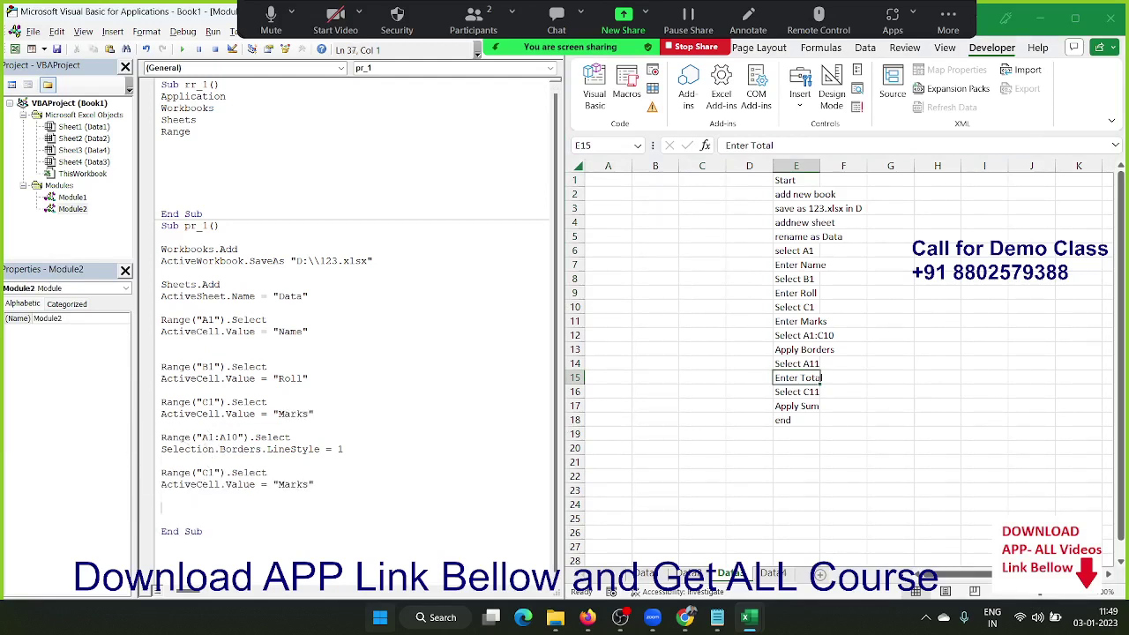
pyautogui.click(209, 472)
pyautogui.press('BackSpace')
pyautogui.write('A1')
pyautogui.doubleClick(294, 484)
pyautogui.write('T')
pyautogui.write('i')
pyautogui.press('BackSpace')
pyautogui.write('ot')
pyautogui.write('al')
# Duplicate the Total lines and edit them to write "=Sum(C2:C10)" into C11.
pyautogui.click(285, 511)
pyautogui.moveTo(163, 505); pyautogui.dragTo(159, 472)
pyautogui.hotkey('ctrl', 'c')
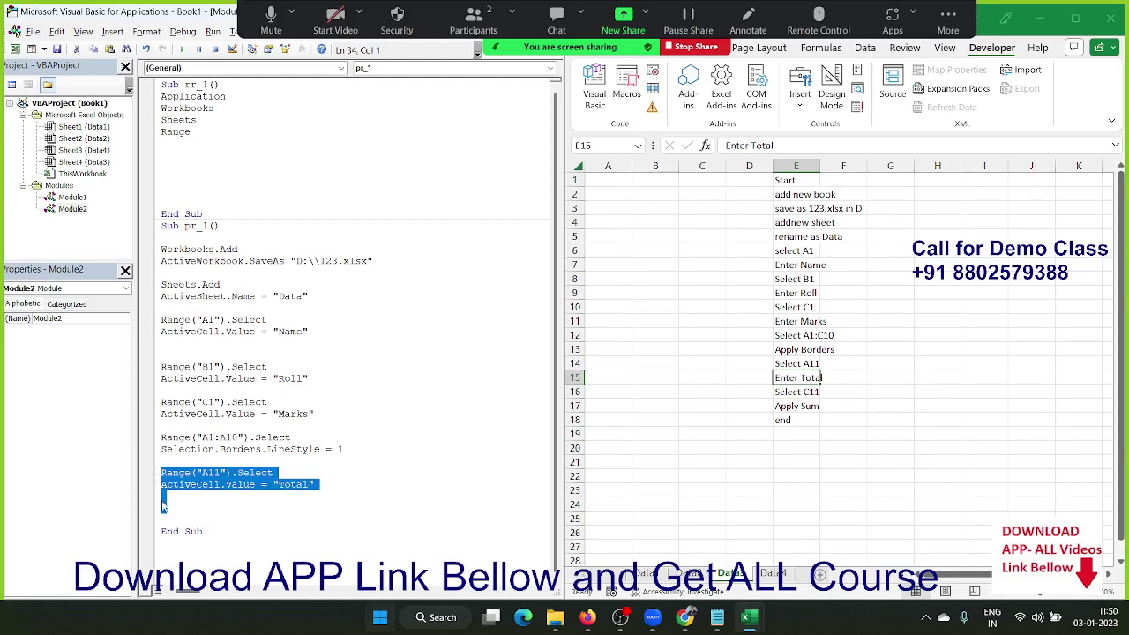
pyautogui.click(163, 501)
pyautogui.hotkey('ctrl', 'v')
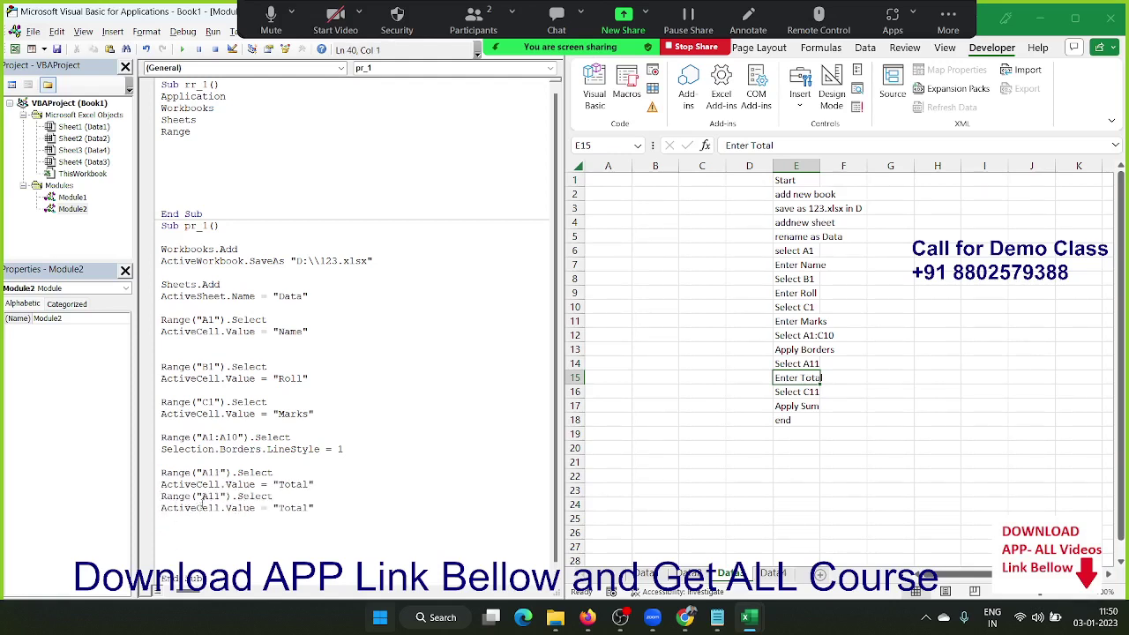
pyautogui.click(209, 497)
pyautogui.press('BackSpace')
pyautogui.write('C')
pyautogui.doubleClick(280, 509)
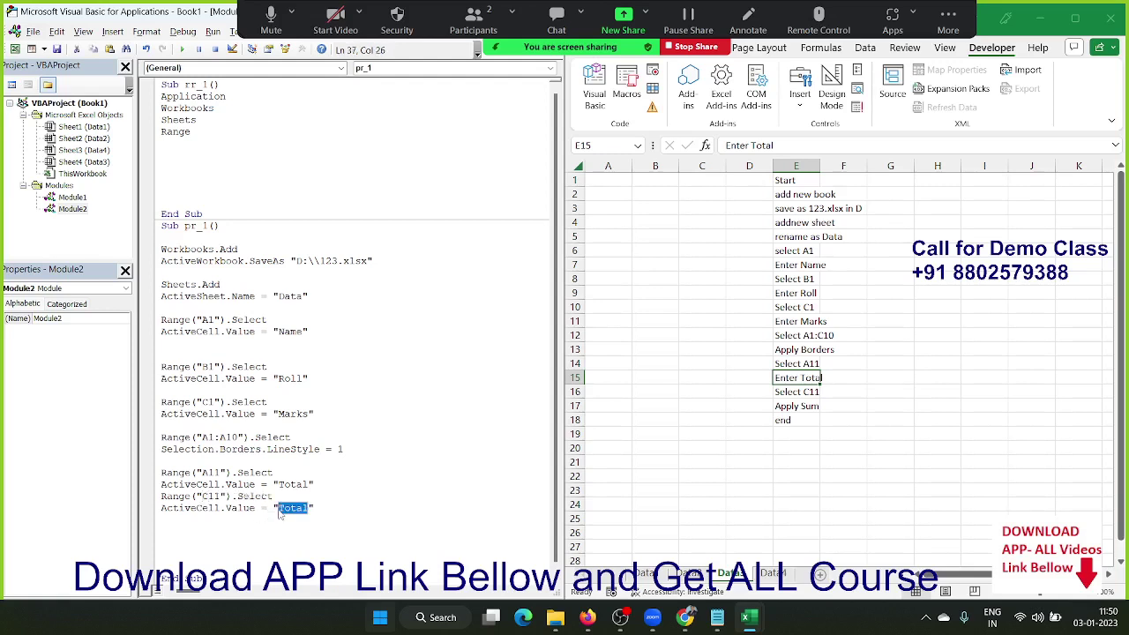
pyautogui.write('S')
pyautogui.press('BackSpace')
pyautogui.write('=S')
pyautogui.write('um')
pyautogui.write('(')
pyautogui.write('A')
pyautogui.write('1')
pyautogui.press('BackSpace')
pyautogui.press('BackSpace')
pyautogui.write('C2')
pyautogui.write(':C10')
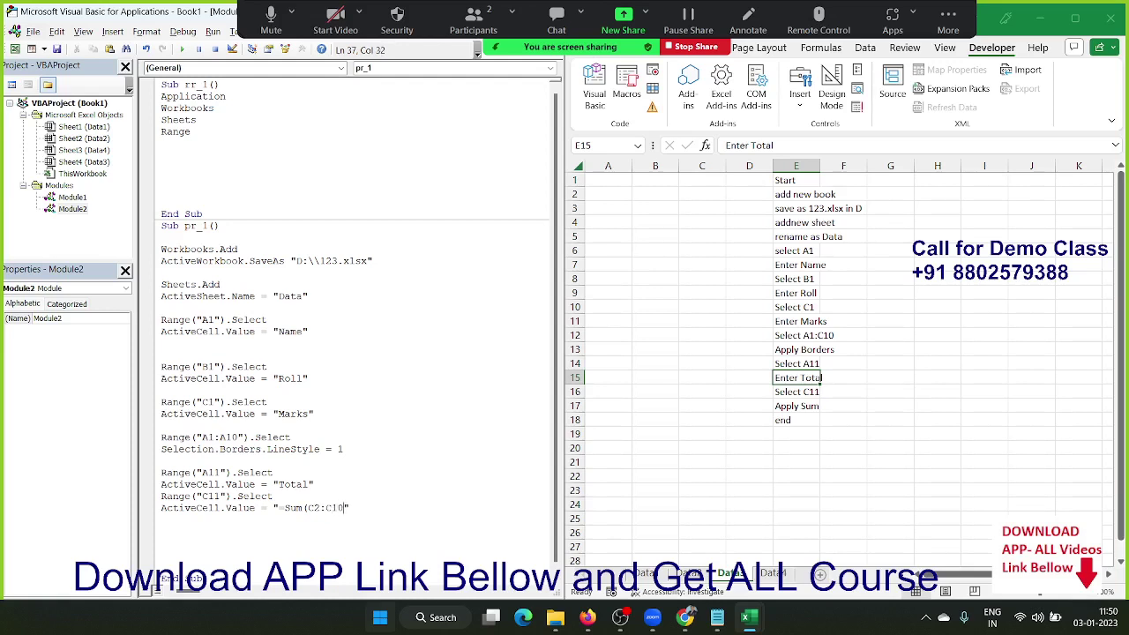
pyautogui.press('BackSpace')
pyautogui.write('0')
pyautogui.write(')')
pyautogui.write('"')
pyautogui.press('Down')
pyautogui.press('Down')
pyautogui.press('Down')
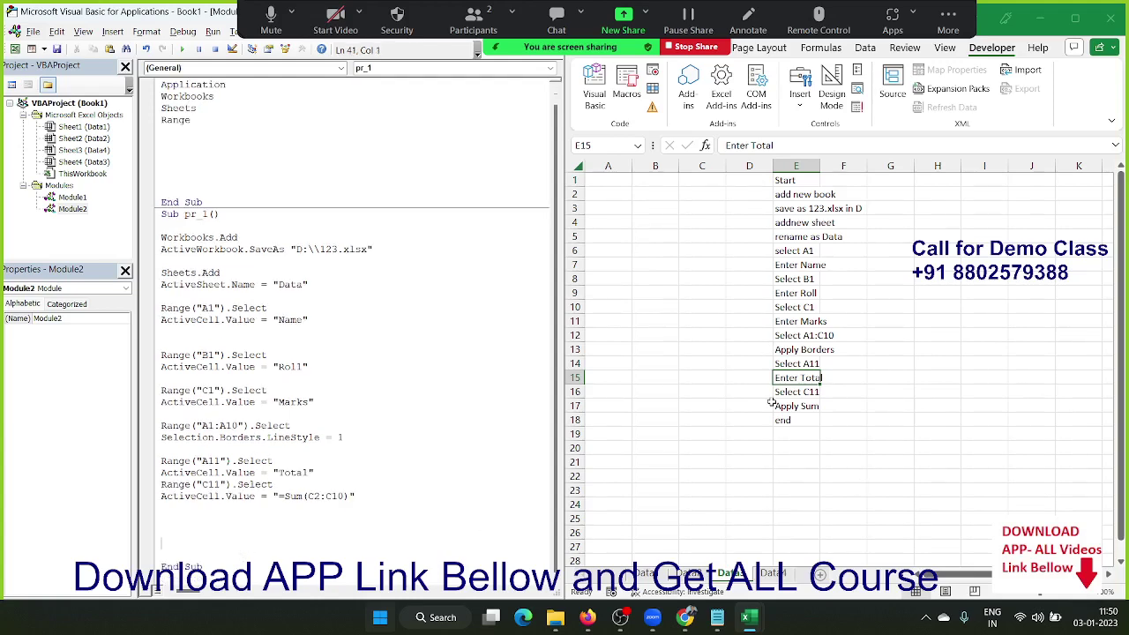
# Run pr_1, which stops with error 1004, and debug to the failing SaveAs line.
pyautogui.click(776, 406)
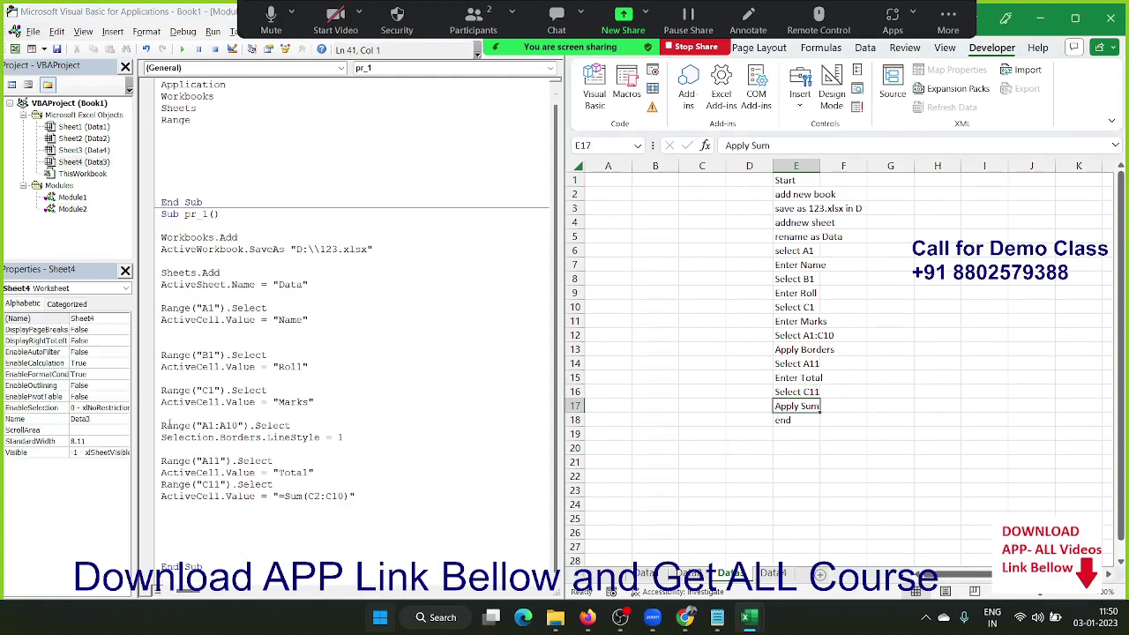
pyautogui.click(164, 333)
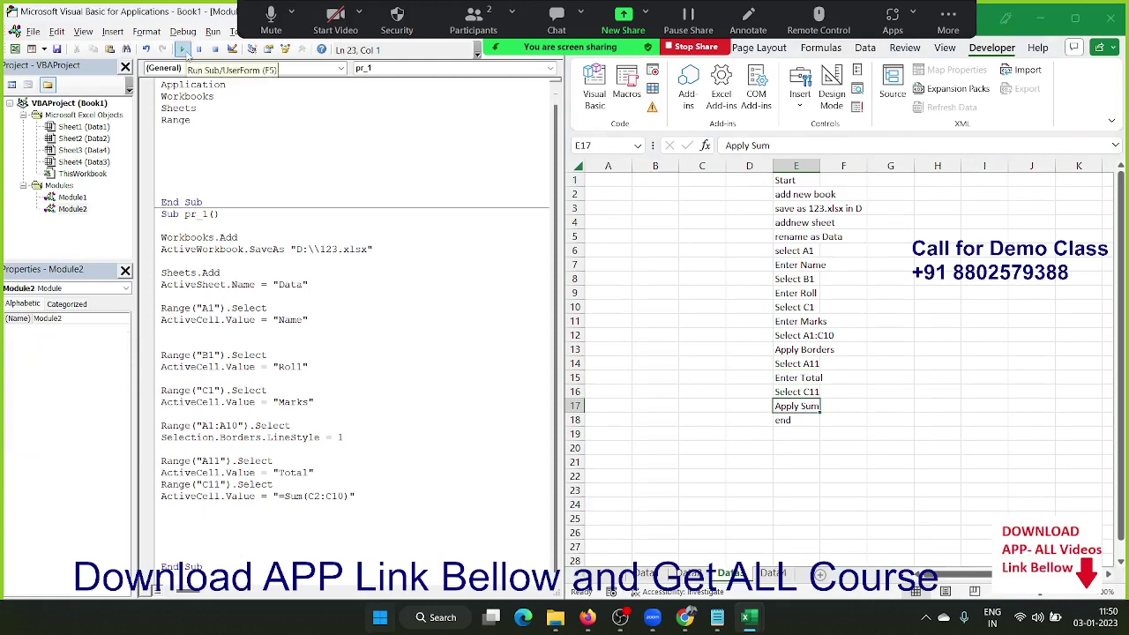
pyautogui.click(185, 51)
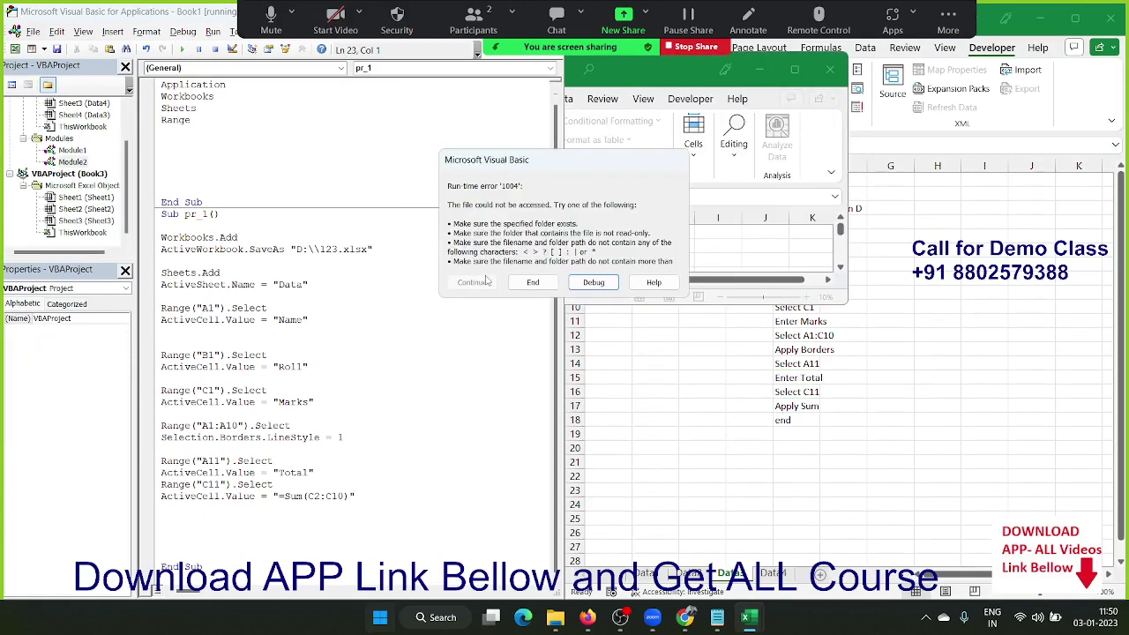
pyautogui.click(573, 284)
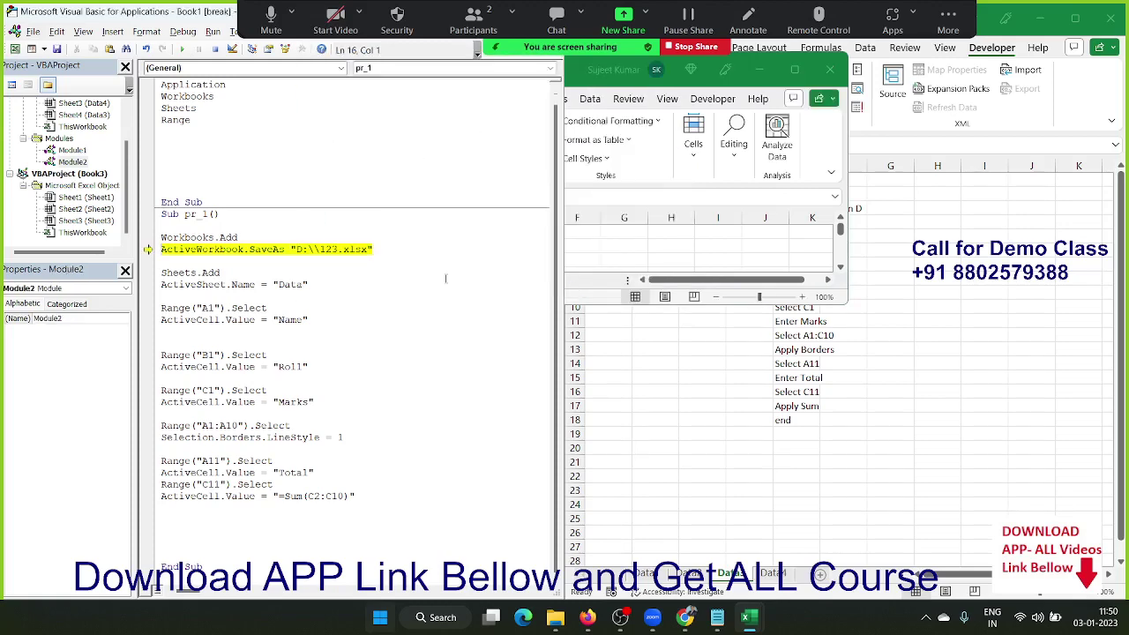
# Remove the extra backslash so the path is D:\123.xlsx, then resume and maximize workbook 123.
pyautogui.click(323, 249)
pyautogui.press('BackSpace')
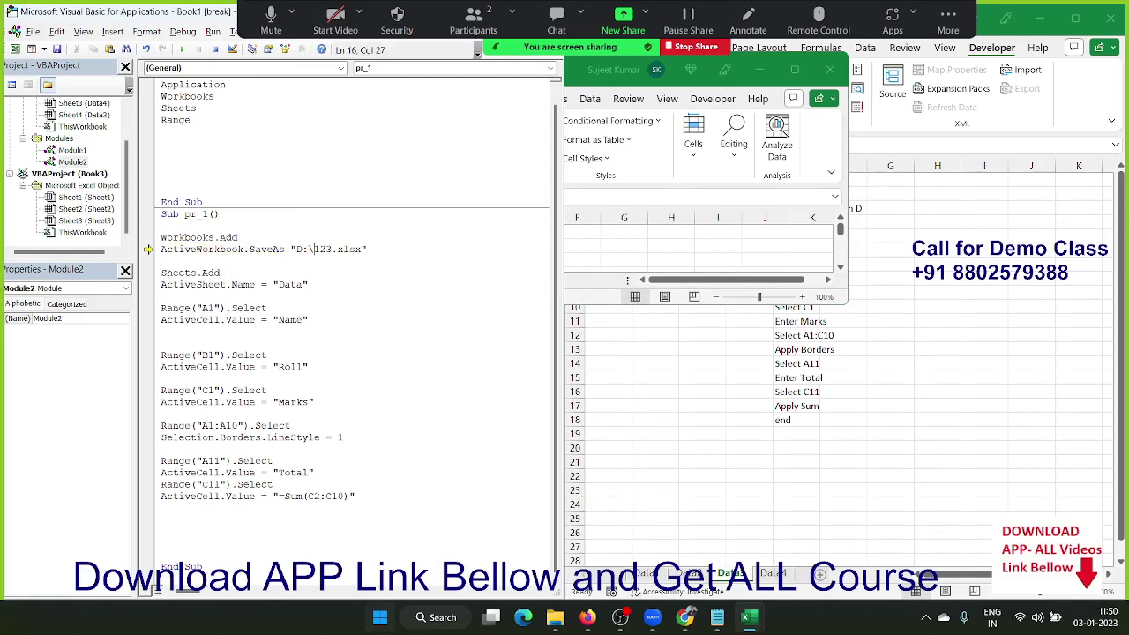
pyautogui.click(357, 258)
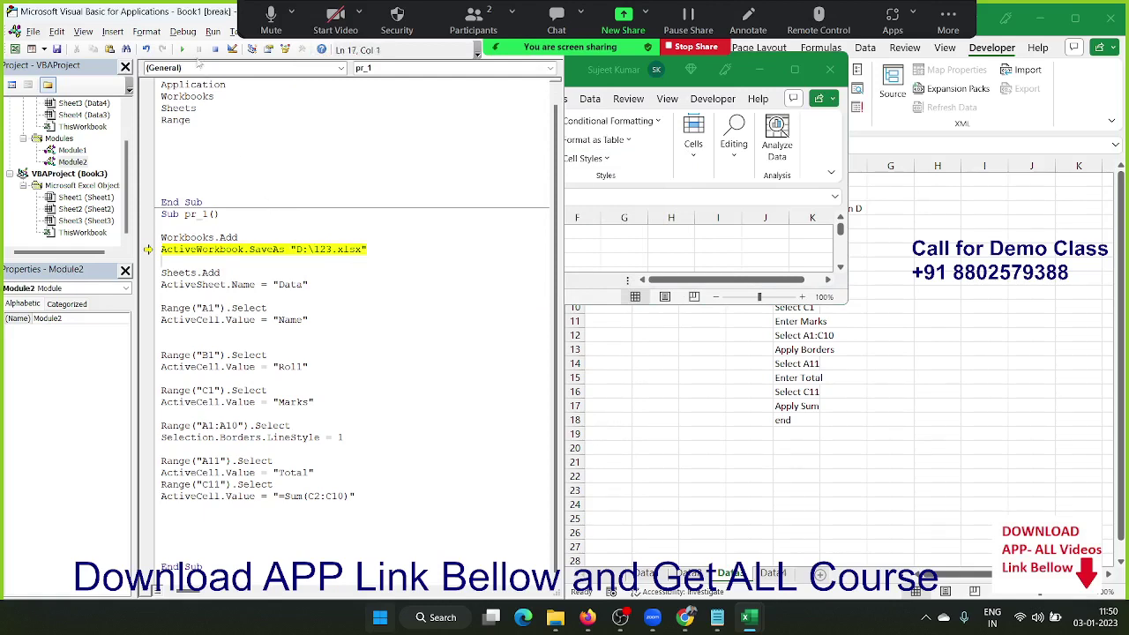
pyautogui.click(181, 50)
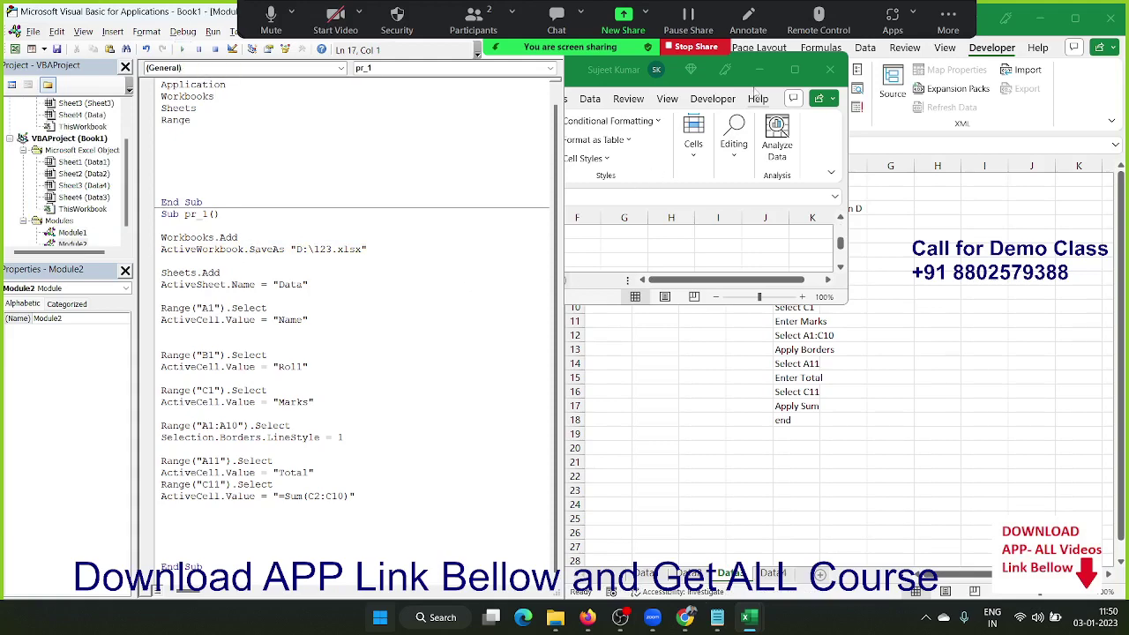
pyautogui.click(805, 70)
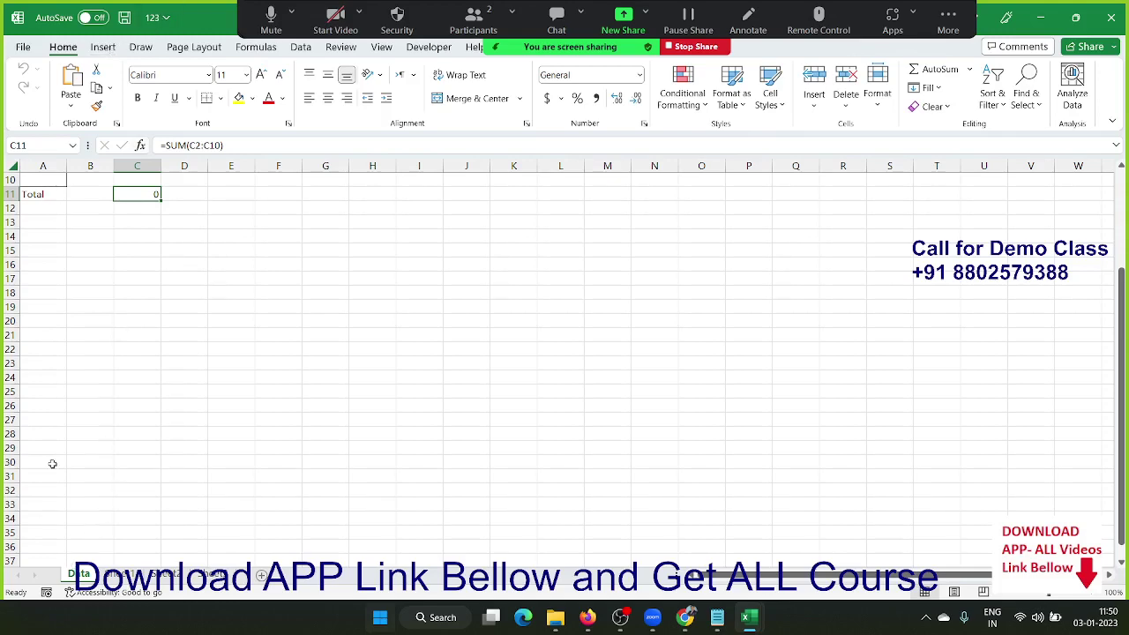
# Scroll to the top of the Data sheet to check the table, then return to the VBA editor.
pyautogui.scroll(3, 74, 361)
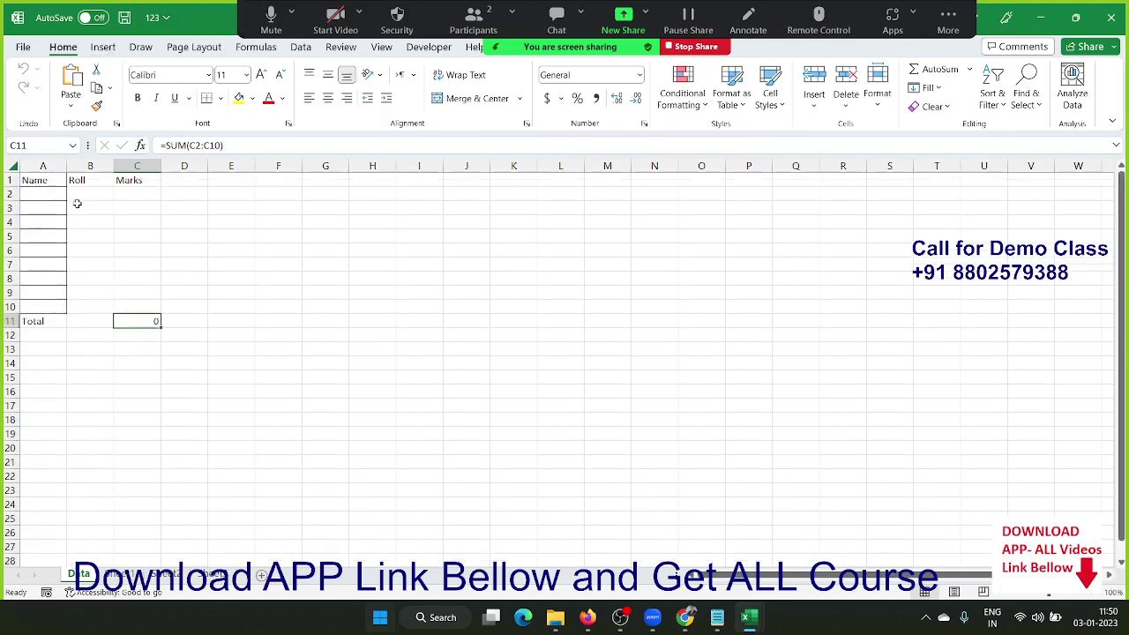
pyautogui.hotkey('alt', 'F11')
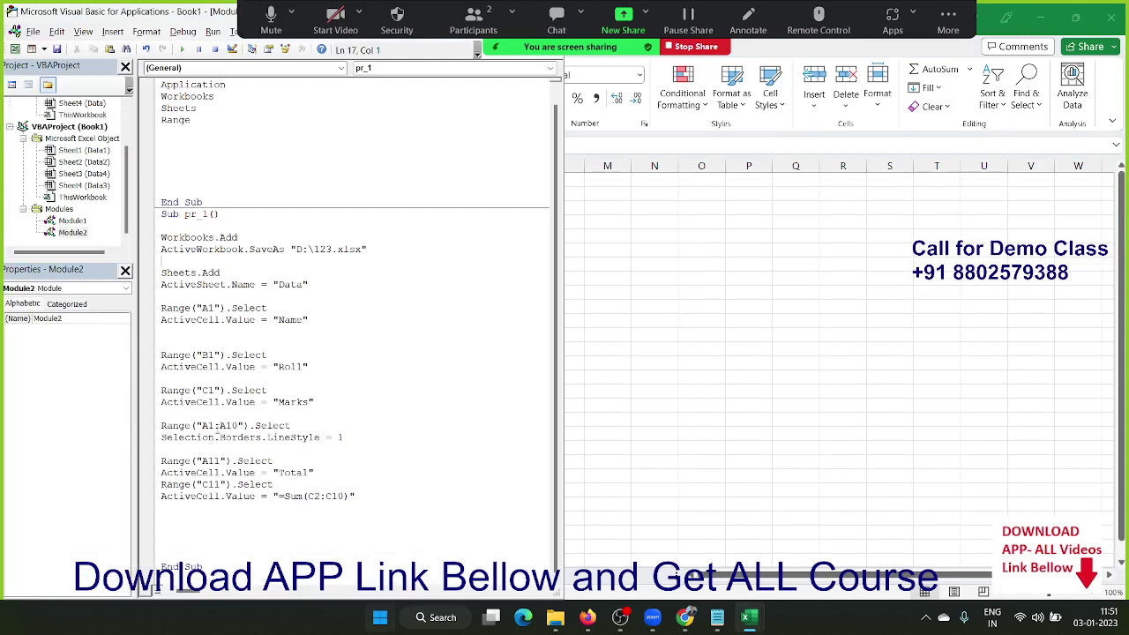
# Widen the bordered range from Range("A1:A10") to Range("A1:C10").
pyautogui.click(221, 425)
pyautogui.press('Delete')
pyautogui.write('C')
pyautogui.scroll(1, 284, 448)
# Select the macro code, then switch to Firefox and open the top WhatsApp Web chat.
pyautogui.moveTo(177, 578)
pyautogui.mouseDown()
pyautogui.moveTo(103, 265)
pyautogui.moveTo(104, 223)
pyautogui.mouseUp()
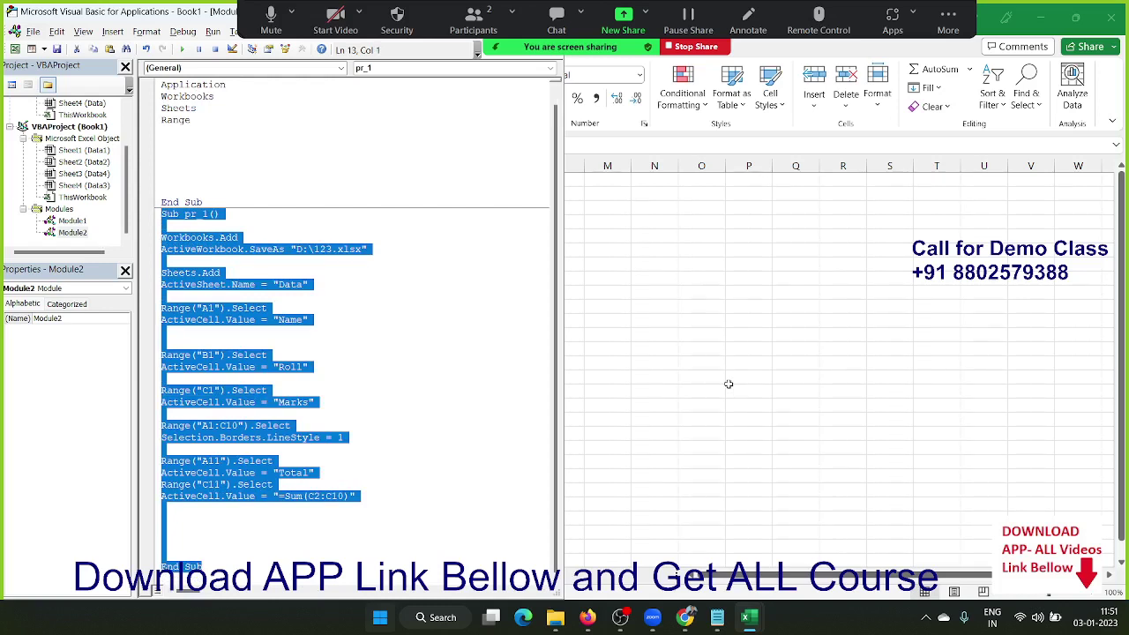
pyautogui.moveTo(684, 617)
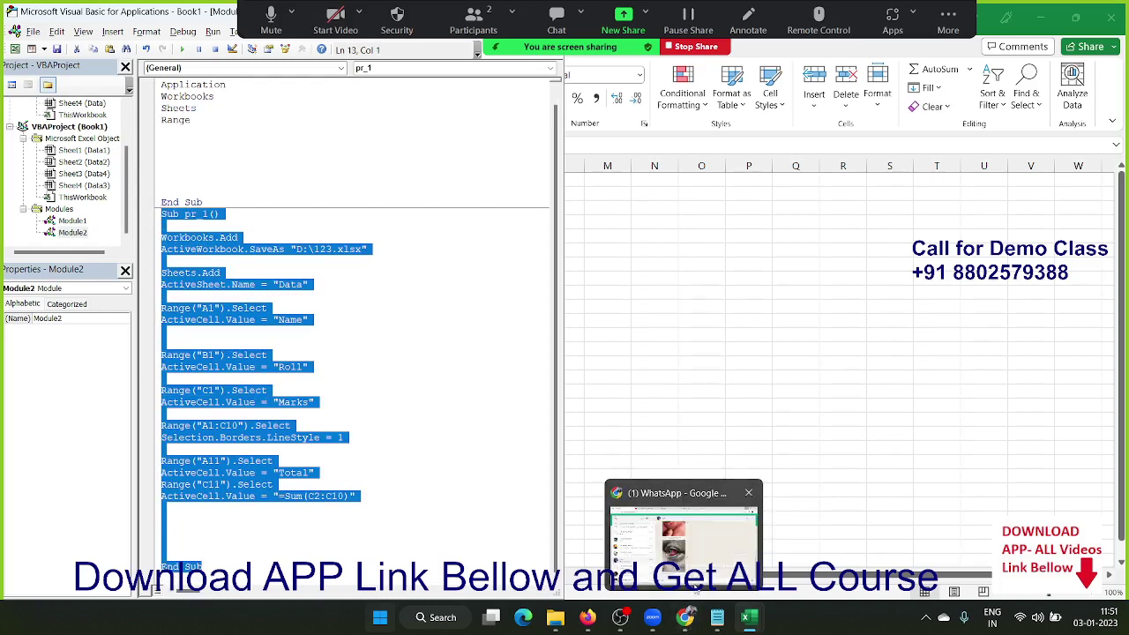
pyautogui.click(586, 618)
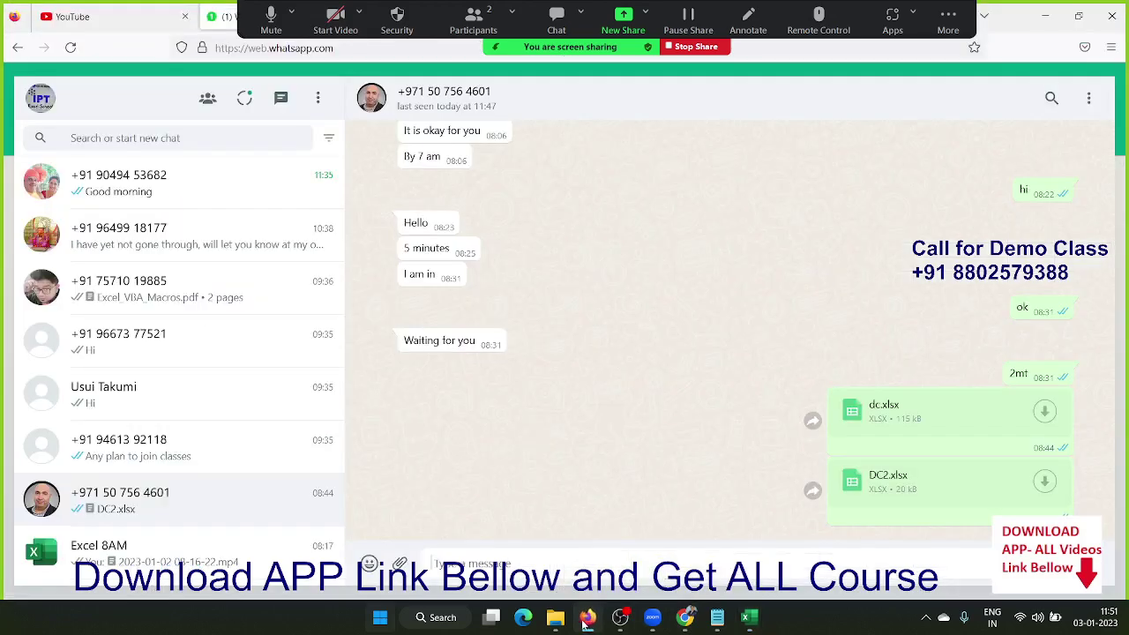
pyautogui.click(212, 199)
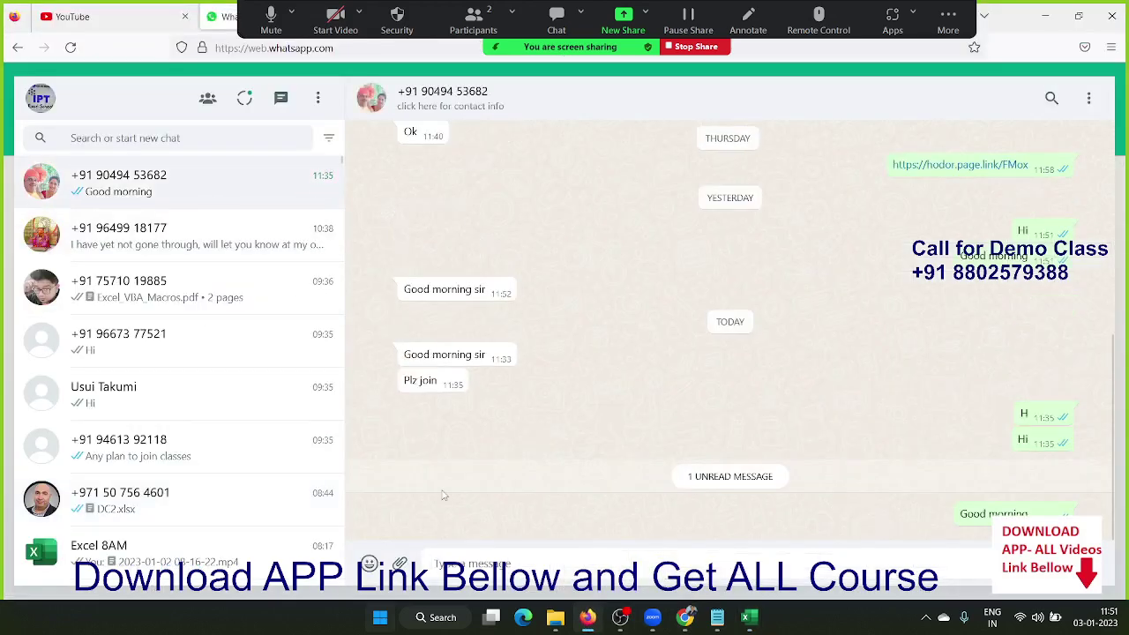